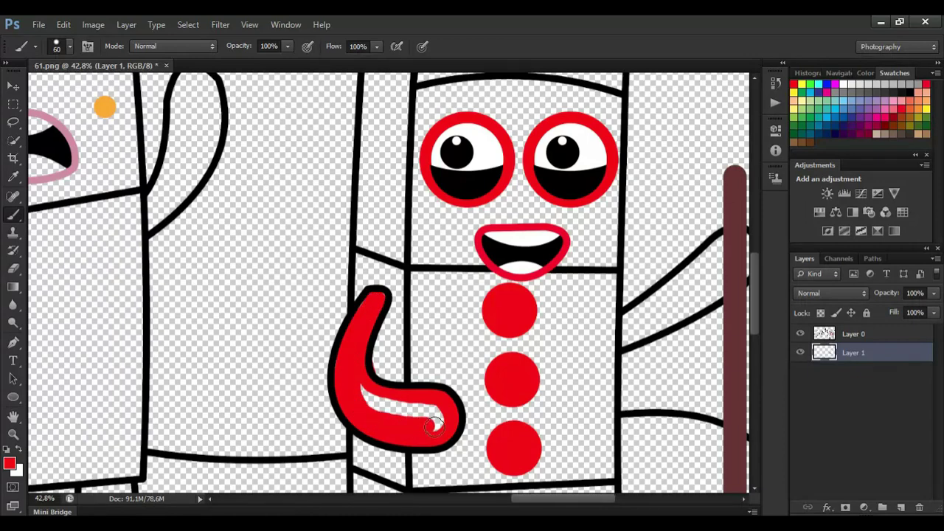
# Fill both arms of the crowned character with red on Layer 1 and erase the paint that spills past the raised arm's outline.
pyautogui.press('e')
pyautogui.click(388, 368)
pyautogui.press('b')
pyautogui.moveTo(533, 499); pyautogui.dragTo(540, 499)
pyautogui.moveTo(574, 317)
pyautogui.mouseDown()
pyautogui.moveTo(659, 300)
pyautogui.moveTo(693, 271)
pyautogui.moveTo(671, 242)
pyautogui.moveTo(600, 316)
pyautogui.mouseUp()
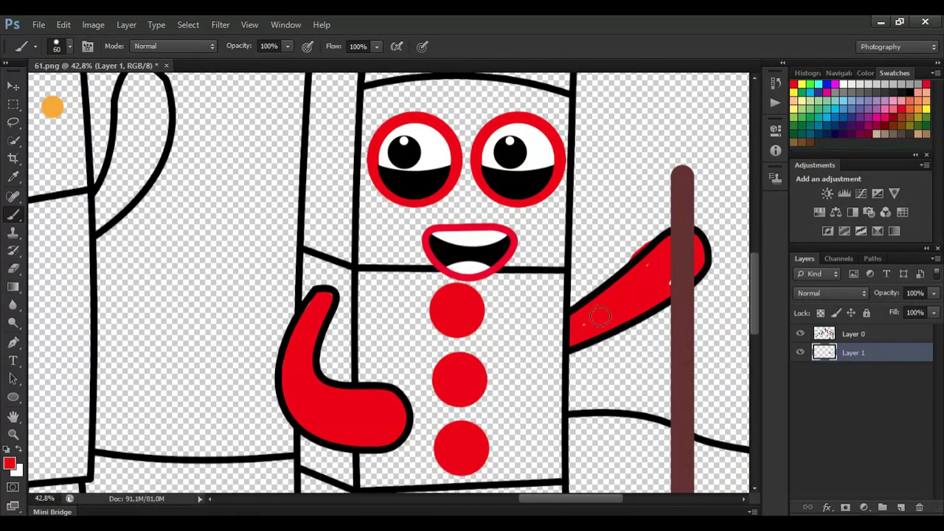
pyautogui.click(14, 268)
pyautogui.moveTo(644, 235); pyautogui.dragTo(624, 251)
pyautogui.click(13, 214)
# Paint the crown's spikes red, and its three balls yellow on a new layer using a 100 px brush.
pyautogui.moveTo(755, 288); pyautogui.dragTo(756, 257)
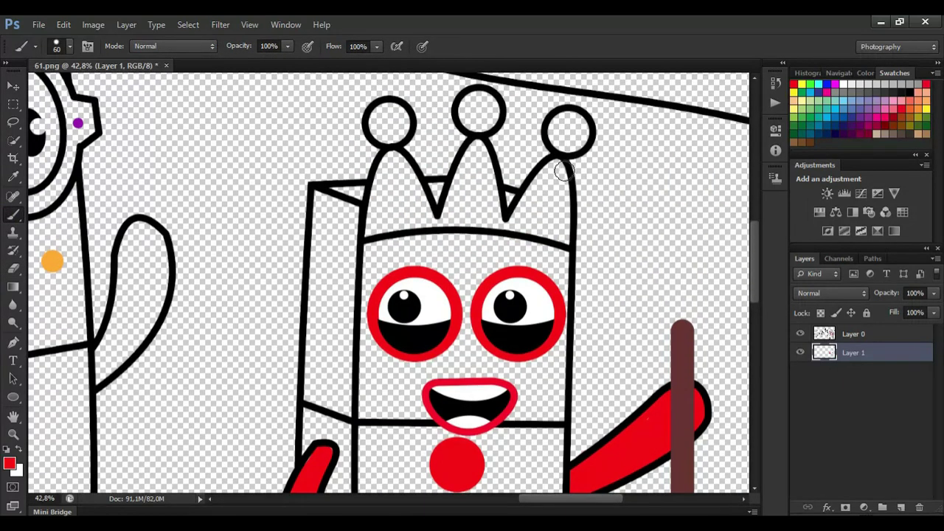
pyautogui.moveTo(522, 225)
pyautogui.mouseDown()
pyautogui.moveTo(378, 228)
pyautogui.moveTo(380, 190)
pyautogui.moveTo(404, 213)
pyautogui.mouseUp()
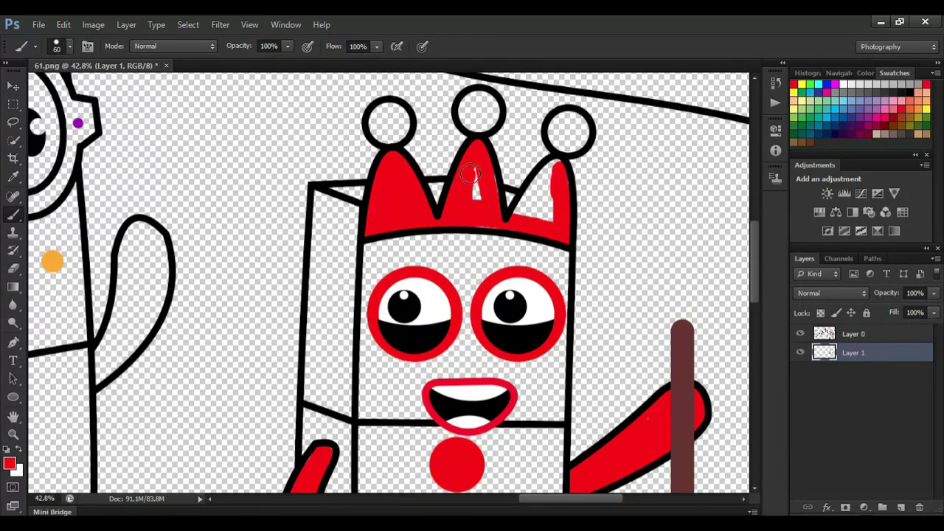
pyautogui.click(902, 507)
pyautogui.press(']')
pyautogui.press(']')
pyautogui.press(']')
pyautogui.press(']')
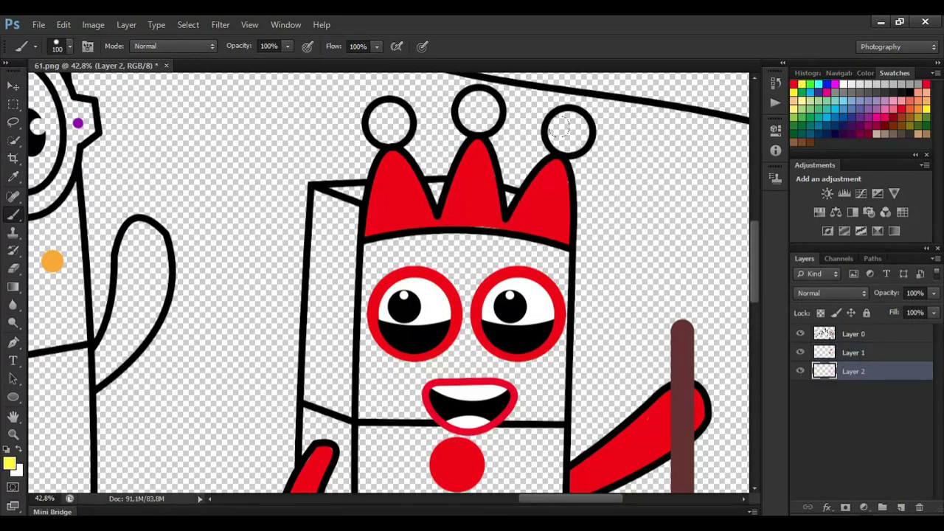
pyautogui.moveTo(560, 126); pyautogui.dragTo(575, 137)
pyautogui.moveTo(472, 103); pyautogui.dragTo(487, 118)
pyautogui.moveTo(383, 115); pyautogui.dragTo(398, 130)
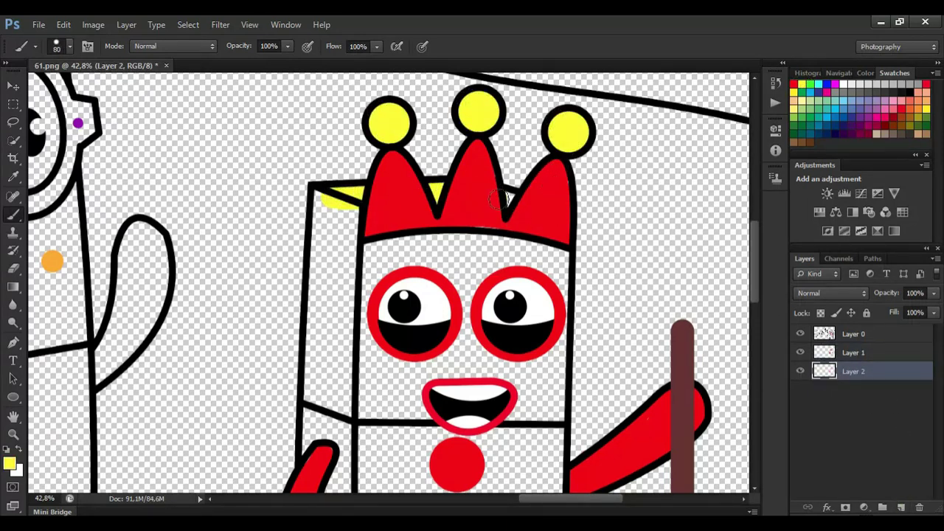
# Paint the crown's inner back and the front and side of the crowned character's head block yellow.
pyautogui.moveTo(501, 197)
pyautogui.mouseDown()
pyautogui.moveTo(325, 196)
pyautogui.moveTo(313, 406)
pyautogui.mouseUp()
pyautogui.moveTo(337, 221)
pyautogui.mouseDown()
pyautogui.moveTo(515, 259)
pyautogui.moveTo(342, 259)
pyautogui.moveTo(363, 270)
pyautogui.moveTo(547, 275)
pyautogui.moveTo(474, 301)
pyautogui.moveTo(343, 319)
pyautogui.moveTo(424, 351)
pyautogui.moveTo(535, 354)
pyautogui.moveTo(397, 362)
pyautogui.moveTo(546, 391)
pyautogui.moveTo(427, 377)
pyautogui.moveTo(419, 400)
pyautogui.moveTo(547, 409)
pyautogui.moveTo(340, 428)
pyautogui.moveTo(547, 434)
pyautogui.mouseUp()
pyautogui.press(']')
pyautogui.press(']')
# Fill the front and side faces of the crowned character's lower blocks with the same yellow.
pyautogui.moveTo(754, 289); pyautogui.dragTo(754, 332)
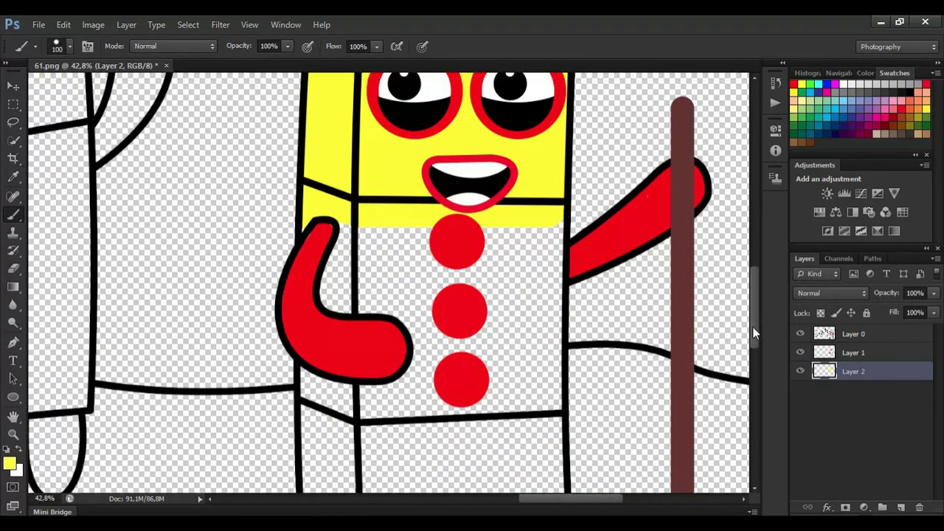
pyautogui.scroll(-3, 589, 291)
pyautogui.moveTo(391, 244)
pyautogui.mouseDown()
pyautogui.moveTo(413, 301)
pyautogui.moveTo(411, 363)
pyautogui.moveTo(380, 382)
pyautogui.moveTo(386, 451)
pyautogui.mouseUp()
pyautogui.press(']')
pyautogui.press(']')
pyautogui.moveTo(424, 251)
pyautogui.mouseDown()
pyautogui.moveTo(472, 255)
pyautogui.moveTo(432, 279)
pyautogui.moveTo(558, 400)
pyautogui.moveTo(544, 447)
pyautogui.moveTo(568, 479)
pyautogui.mouseUp()
pyautogui.press('e')
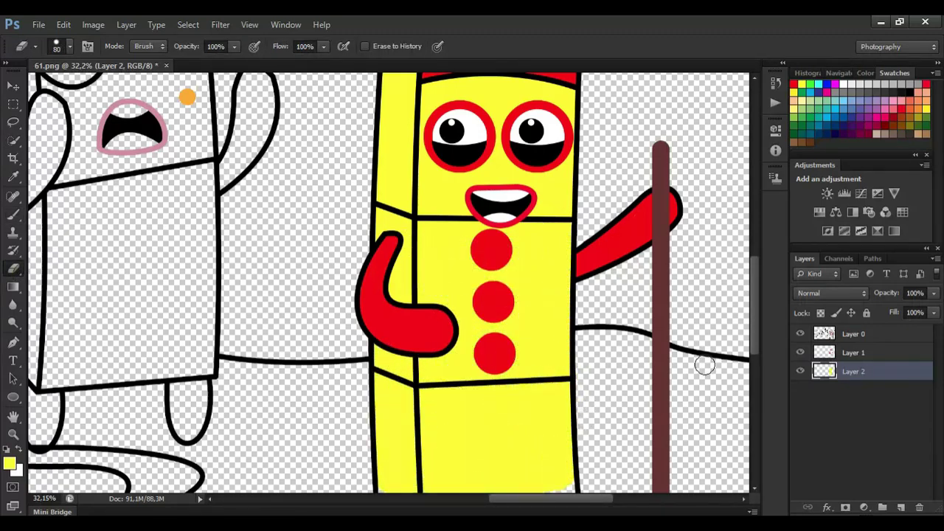
pyautogui.scroll(-3, 537, 365)
pyautogui.click(8, 218)
pyautogui.moveTo(565, 339)
pyautogui.mouseDown()
pyautogui.moveTo(568, 365)
pyautogui.moveTo(422, 382)
pyautogui.moveTo(387, 354)
pyautogui.moveTo(538, 343)
pyautogui.moveTo(410, 358)
pyautogui.moveTo(385, 339)
pyautogui.mouseUp()
# Sample the red of the crowned character's arm and paint both legs with a smaller 70 px brush.
pyautogui.click(13, 177)
pyautogui.click(421, 174)
pyautogui.click(12, 216)
pyautogui.press('[')
pyautogui.press('[')
pyautogui.press('[')
pyautogui.moveTo(553, 389); pyautogui.dragTo(557, 427)
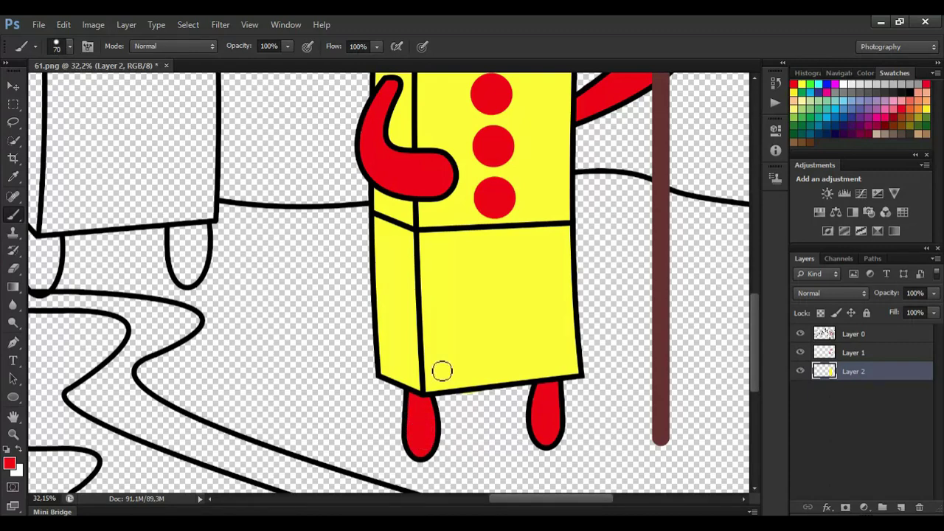
# Paint the eyes and teeth of the character with glasses white on Layer 1.
pyautogui.hscroll(-5, 590, 378)
pyautogui.scroll(6, 736, 384)
pyautogui.click(890, 355)
pyautogui.click(844, 84)
pyautogui.scroll(2, 496, 133)
pyautogui.scroll(1, 414, 155)
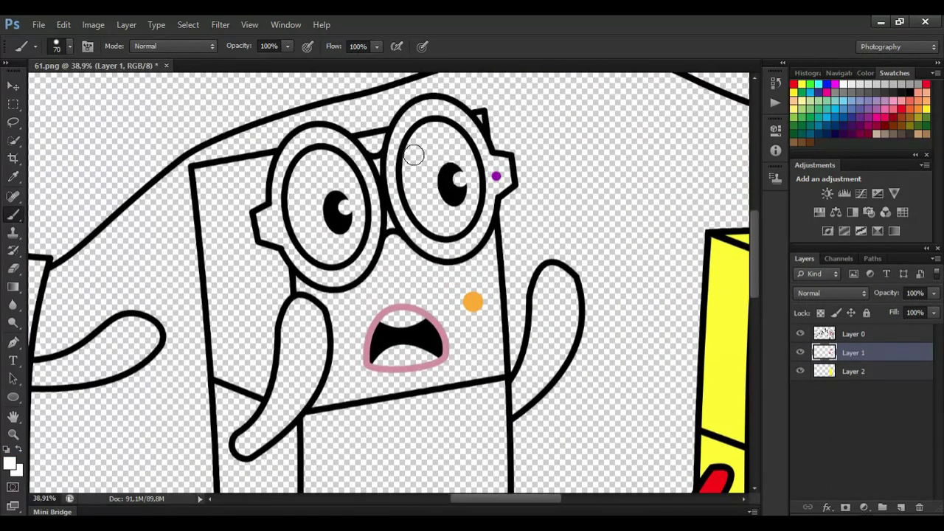
pyautogui.moveTo(414, 155)
pyautogui.mouseDown()
pyautogui.moveTo(444, 133)
pyautogui.moveTo(472, 198)
pyautogui.moveTo(444, 228)
pyautogui.moveTo(432, 136)
pyautogui.mouseUp()
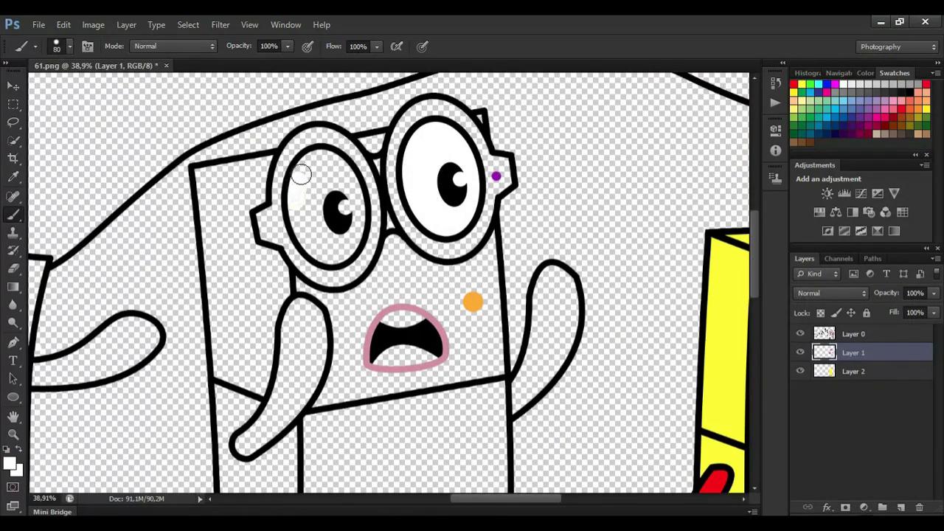
pyautogui.moveTo(349, 236); pyautogui.dragTo(336, 190)
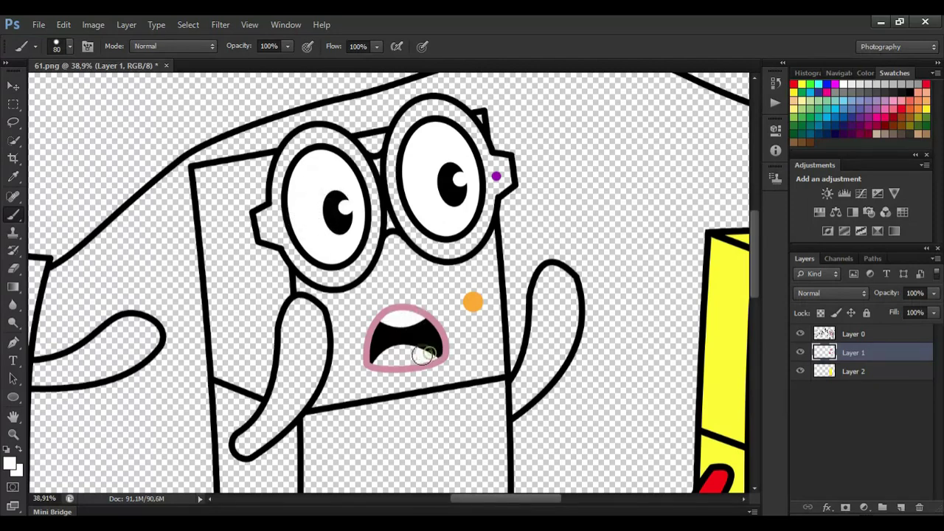
# Sample the purple dot on the glasses and fill both frames, the bridge and the side pieces on Layer 2.
pyautogui.keyDown('alt'); pyautogui.click(496, 176); pyautogui.keyUp('alt')
pyautogui.click(824, 371)
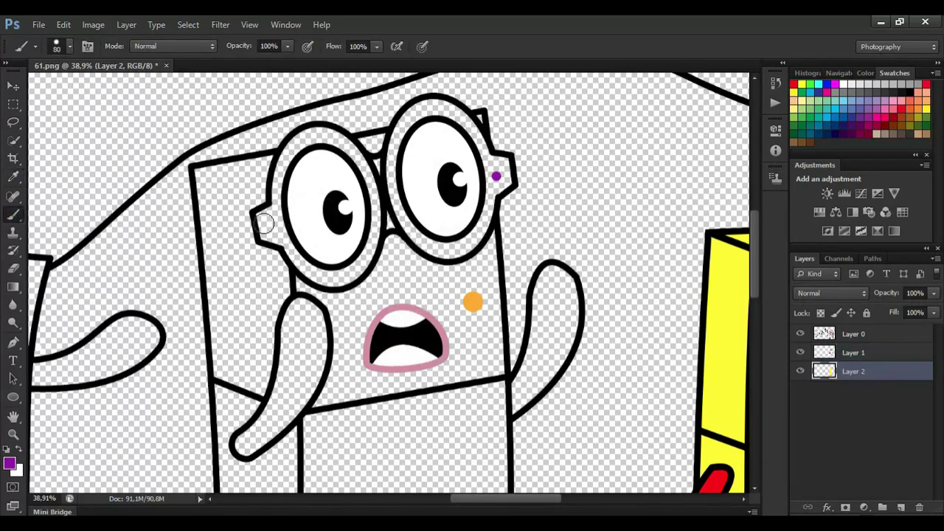
pyautogui.moveTo(278, 180)
pyautogui.mouseDown()
pyautogui.moveTo(309, 138)
pyautogui.moveTo(355, 153)
pyautogui.mouseUp()
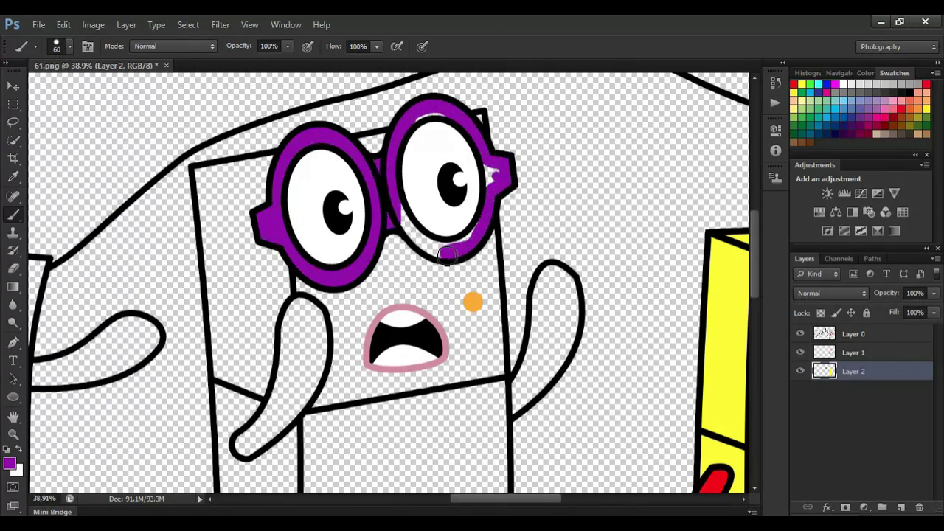
# Paint the arms and legs of the character with glasses purple, and erase the stray line below its foot on Layer 0.
pyautogui.moveTo(246, 443)
pyautogui.mouseDown()
pyautogui.moveTo(295, 314)
pyautogui.moveTo(318, 325)
pyautogui.moveTo(282, 419)
pyautogui.mouseUp()
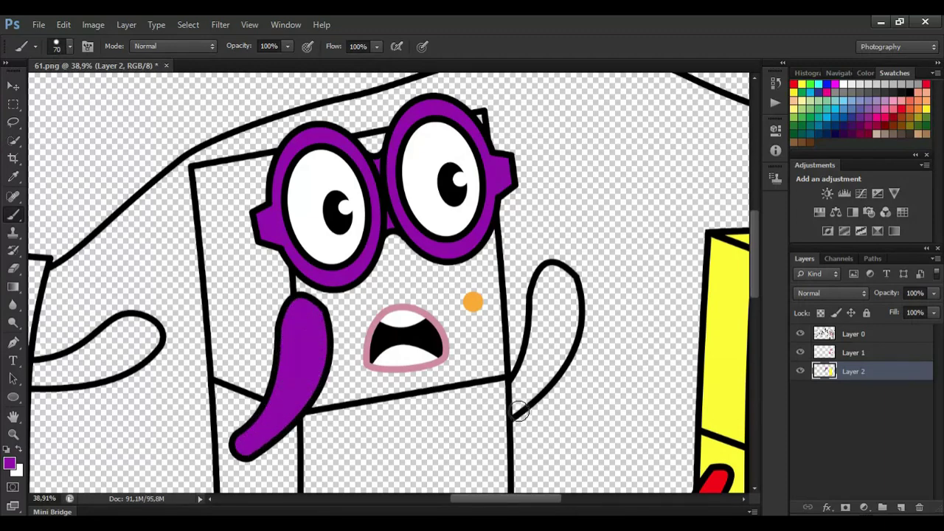
pyautogui.moveTo(532, 367)
pyautogui.mouseDown()
pyautogui.moveTo(557, 274)
pyautogui.moveTo(573, 330)
pyautogui.moveTo(543, 391)
pyautogui.mouseUp()
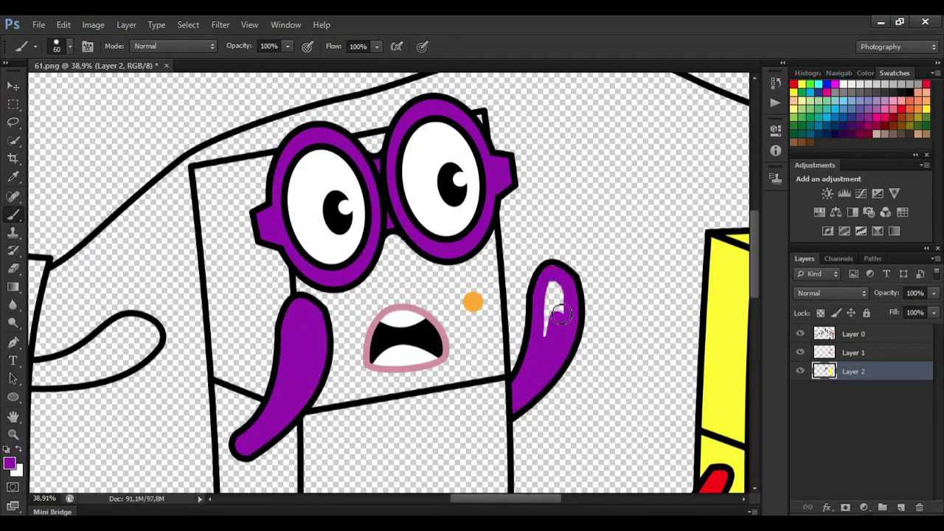
pyautogui.scroll(-5, 732, 249)
pyautogui.moveTo(490, 407)
pyautogui.mouseDown()
pyautogui.moveTo(491, 431)
pyautogui.moveTo(459, 443)
pyautogui.moveTo(480, 399)
pyautogui.moveTo(469, 428)
pyautogui.mouseUp()
pyautogui.moveTo(274, 397)
pyautogui.mouseDown()
pyautogui.moveTo(316, 418)
pyautogui.moveTo(293, 429)
pyautogui.mouseUp()
pyautogui.click(847, 333)
pyautogui.press('e')
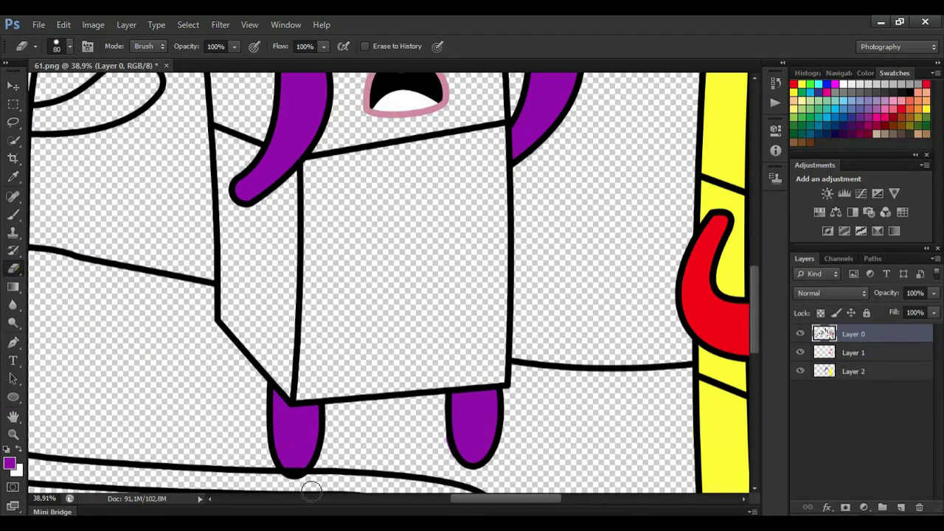
pyautogui.press('b')
# Add a new layer below Layer 2 and paint the glasses character's upper block with the orange sampled from its face.
pyautogui.click(853, 371)
pyautogui.click(902, 508)
pyautogui.scroll(5, 746, 270)
pyautogui.keyDown('alt'); pyautogui.click(473, 274); pyautogui.keyUp('alt')
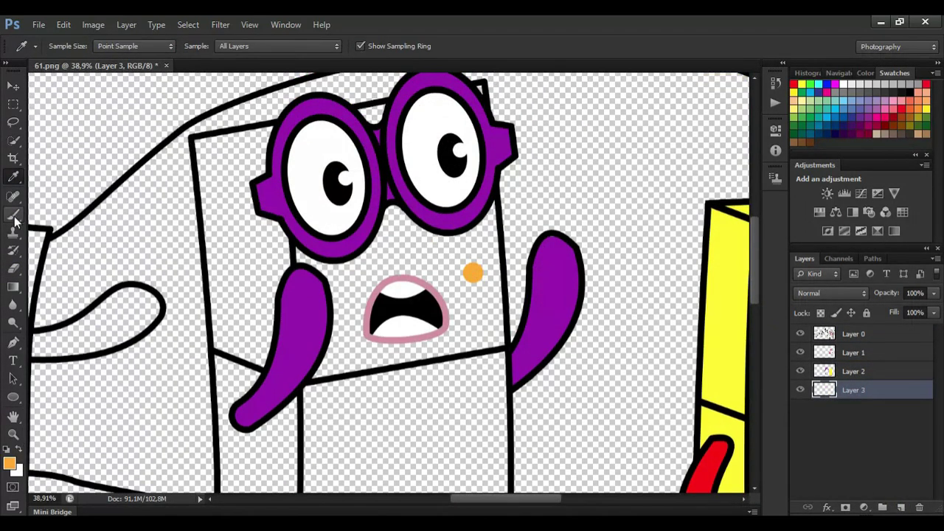
pyautogui.click(203, 146)
pyautogui.keyDown('shift'); pyautogui.click(375, 118); pyautogui.keyUp('shift')
pyautogui.press(']')
pyautogui.press(']')
pyautogui.moveTo(489, 205)
pyautogui.mouseDown()
pyautogui.moveTo(495, 396)
pyautogui.moveTo(479, 325)
pyautogui.moveTo(433, 239)
pyautogui.moveTo(356, 261)
pyautogui.moveTo(266, 223)
pyautogui.moveTo(237, 153)
pyautogui.moveTo(208, 192)
pyautogui.moveTo(227, 388)
pyautogui.moveTo(221, 194)
pyautogui.moveTo(228, 236)
pyautogui.moveTo(248, 259)
pyautogui.moveTo(232, 290)
pyautogui.moveTo(468, 266)
pyautogui.moveTo(405, 248)
pyautogui.mouseUp()
# Fill the remaining front and side faces of the glasses character's body with orange, using a 175 px brush for the interior.
pyautogui.scroll(-2, 413, 254)
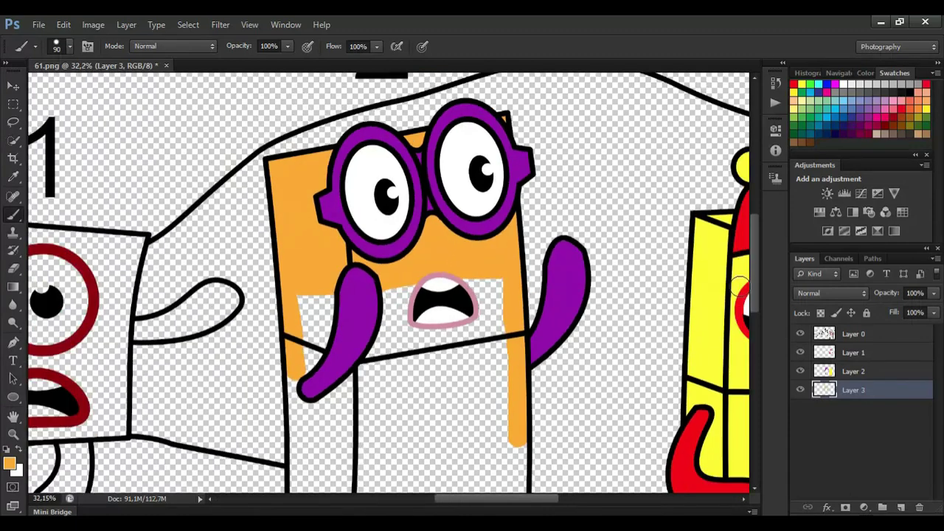
pyautogui.scroll(-3, 442, 221)
pyautogui.press(']')
pyautogui.moveTo(453, 183)
pyautogui.mouseDown()
pyautogui.moveTo(346, 218)
pyautogui.moveTo(470, 229)
pyautogui.moveTo(418, 262)
pyautogui.moveTo(468, 281)
pyautogui.moveTo(295, 289)
pyautogui.moveTo(299, 398)
pyautogui.moveTo(346, 454)
pyautogui.moveTo(503, 446)
pyautogui.moveTo(516, 343)
pyautogui.mouseUp()
pyautogui.press('[')
pyautogui.press('[')
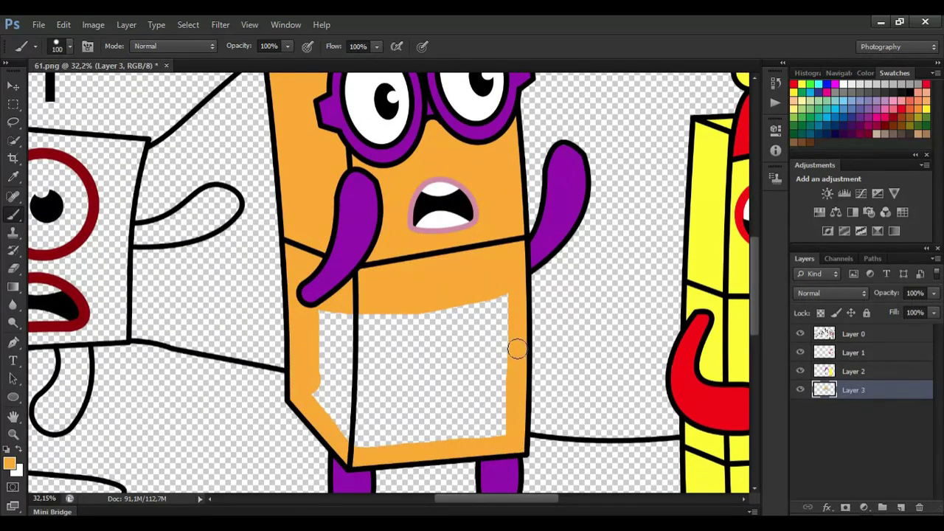
pyautogui.press(']')
pyautogui.press(']')
pyautogui.press(']')
pyautogui.moveTo(509, 310)
pyautogui.mouseDown()
pyautogui.moveTo(325, 331)
pyautogui.moveTo(320, 342)
pyautogui.moveTo(321, 391)
pyautogui.moveTo(420, 373)
pyautogui.mouseUp()
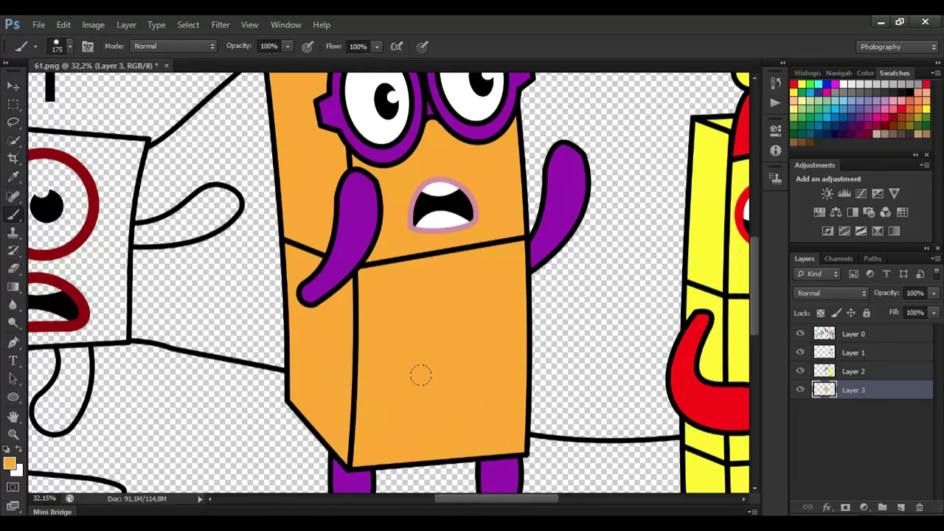
# Paint the one-eyed character's eye and teeth white on Layer 1.
pyautogui.moveTo(536, 499); pyautogui.dragTo(478, 502)
pyautogui.click(853, 354)
pyautogui.scroll(1, 377, 203)
pyautogui.moveTo(386, 207); pyautogui.dragTo(359, 199)
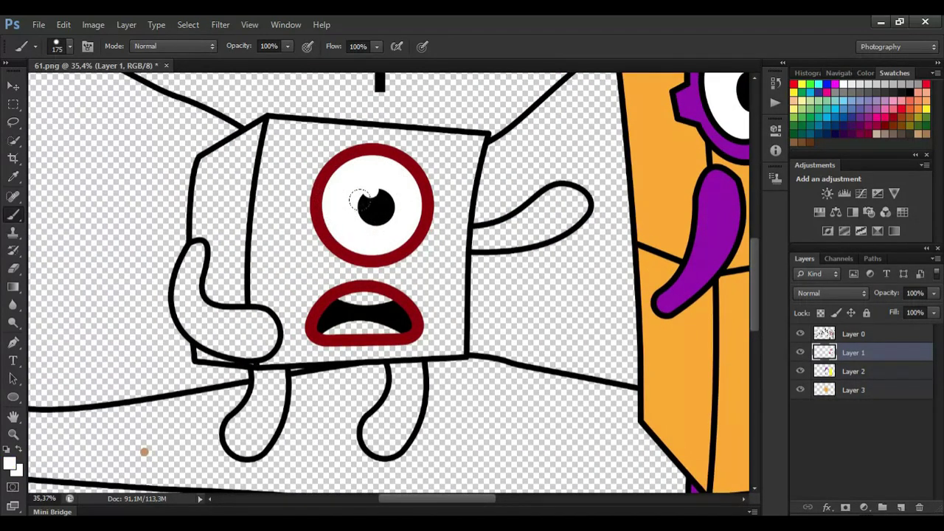
# Sample the dark red eye ring and fill the one-eyed character's arms and legs on Layer 2 with a 70 px brush.
pyautogui.keyDown('alt'); pyautogui.click(327, 179); pyautogui.keyUp('alt')
pyautogui.press('[')
pyautogui.press('[')
pyautogui.click(854, 371)
pyautogui.click(198, 252)
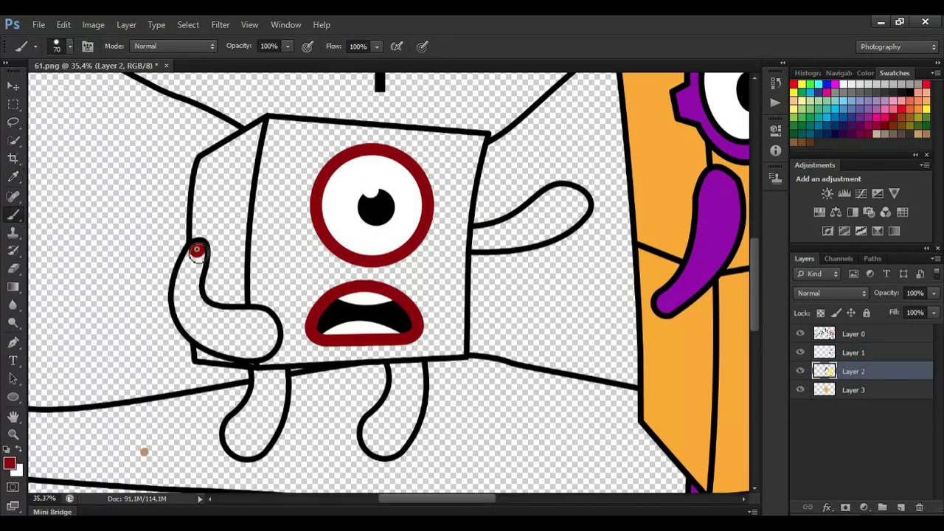
pyautogui.moveTo(240, 353)
pyautogui.mouseDown()
pyautogui.moveTo(190, 326)
pyautogui.moveTo(185, 273)
pyautogui.mouseUp()
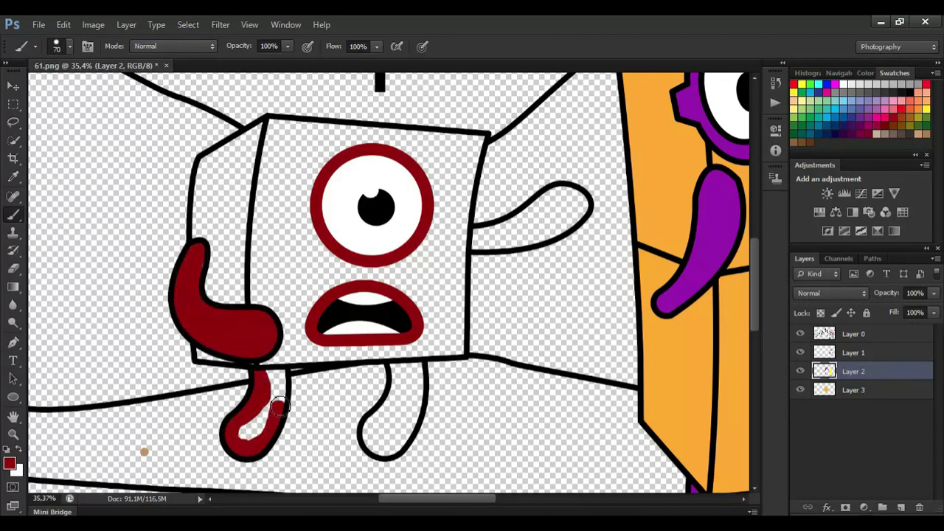
pyautogui.moveTo(374, 447)
pyautogui.mouseDown()
pyautogui.moveTo(406, 431)
pyautogui.moveTo(418, 380)
pyautogui.mouseUp()
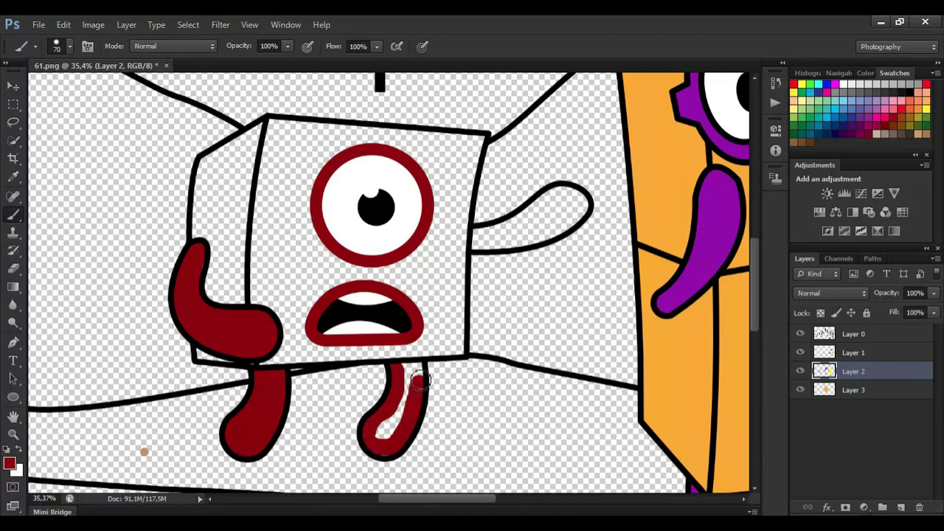
pyautogui.moveTo(484, 242)
pyautogui.mouseDown()
pyautogui.moveTo(541, 238)
pyautogui.moveTo(583, 211)
pyautogui.moveTo(509, 227)
pyautogui.mouseUp()
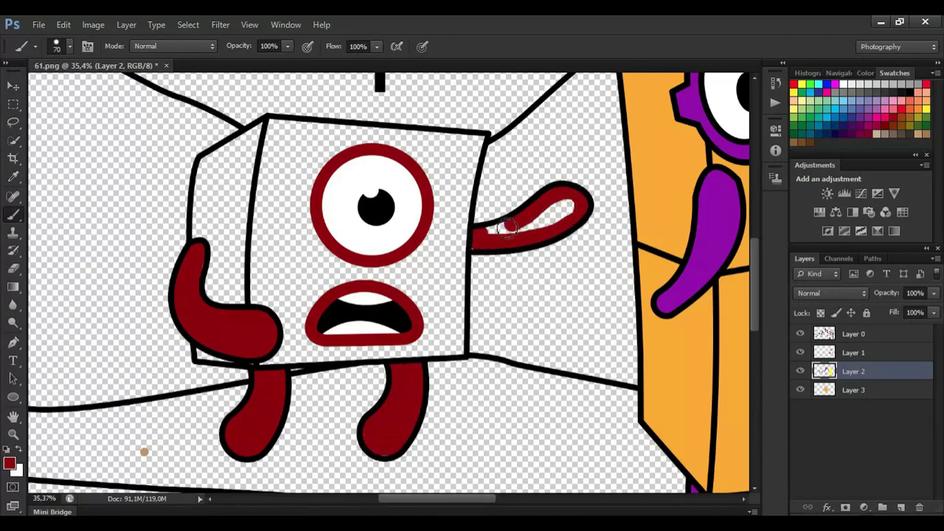
# Paint the front and side of the one-eyed character's cube bright red on Layer 3.
pyautogui.click(854, 389)
pyautogui.press(']')
pyautogui.moveTo(208, 172)
pyautogui.mouseDown()
pyautogui.moveTo(240, 147)
pyautogui.moveTo(294, 129)
pyautogui.moveTo(478, 143)
pyautogui.moveTo(459, 218)
pyautogui.moveTo(456, 334)
pyautogui.moveTo(445, 351)
pyautogui.moveTo(202, 351)
pyautogui.moveTo(288, 341)
pyautogui.moveTo(228, 298)
pyautogui.moveTo(204, 238)
pyautogui.moveTo(201, 177)
pyautogui.moveTo(291, 144)
pyautogui.moveTo(289, 171)
pyautogui.moveTo(210, 218)
pyautogui.moveTo(259, 243)
pyautogui.moveTo(334, 258)
pyautogui.moveTo(288, 284)
pyautogui.moveTo(398, 334)
pyautogui.moveTo(439, 218)
pyautogui.moveTo(405, 153)
pyautogui.moveTo(354, 267)
pyautogui.moveTo(404, 300)
pyautogui.mouseUp()
pyautogui.press(']')
pyautogui.press(']')
pyautogui.press(']')
pyautogui.scroll(-9, 404, 242)
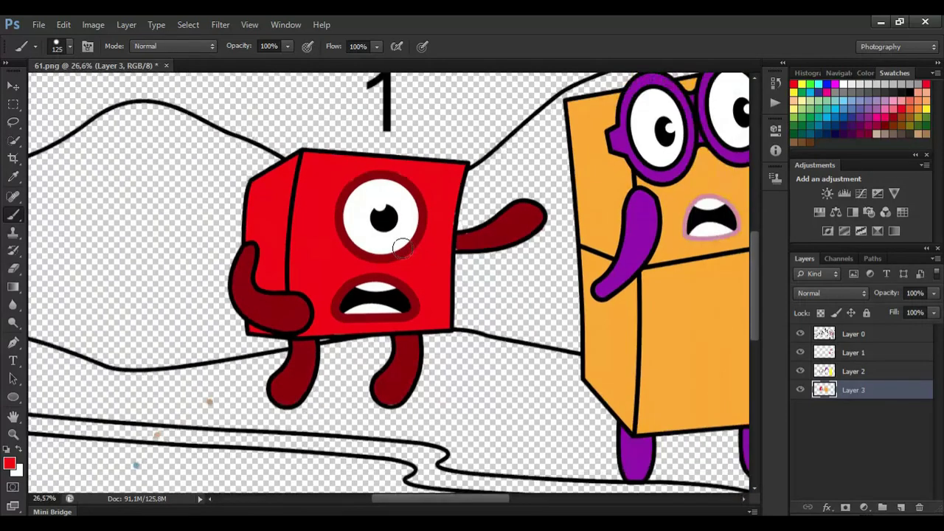
# Sample the dark blue dot in the lower-left corner of the drawing and fill that corner patch of water on Layer 3.
pyautogui.scroll(4, 107, 383)
pyautogui.moveTo(755, 322); pyautogui.dragTo(754, 357)
pyautogui.moveTo(500, 499); pyautogui.dragTo(477, 501)
pyautogui.moveTo(755, 354); pyautogui.dragTo(754, 345)
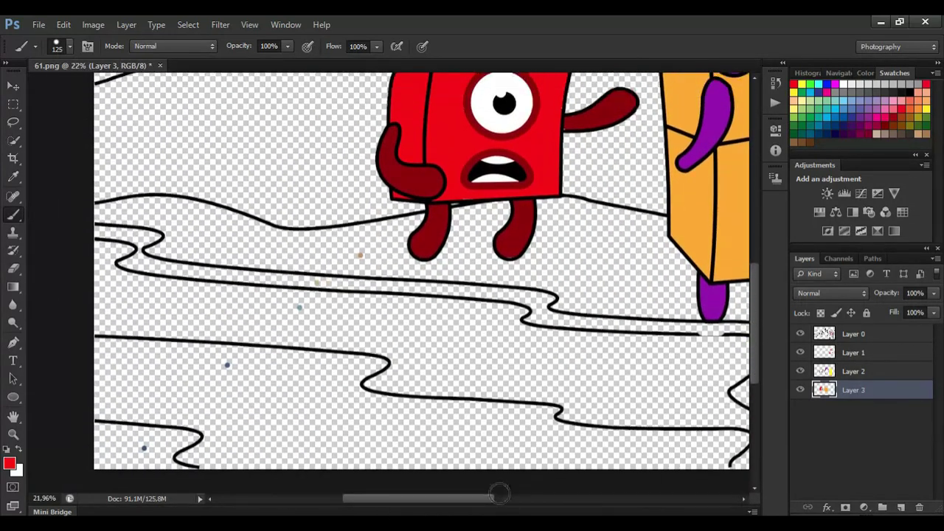
pyautogui.click(14, 177)
pyautogui.scroll(2, 196, 435)
pyautogui.click(133, 450)
pyautogui.click(13, 215)
pyautogui.press('b')
pyautogui.moveTo(75, 428); pyautogui.dragTo(123, 430)
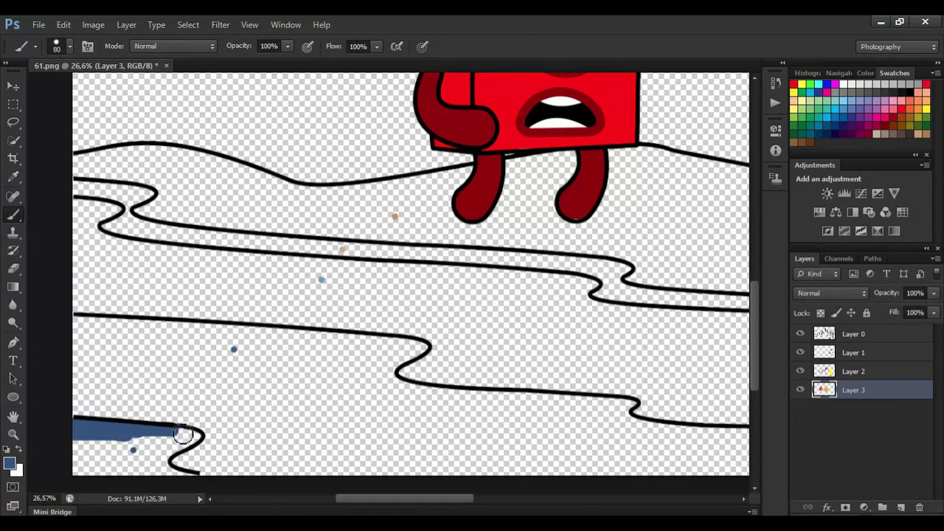
pyautogui.moveTo(163, 483)
pyautogui.mouseDown()
pyautogui.moveTo(80, 462)
pyautogui.moveTo(168, 440)
pyautogui.mouseUp()
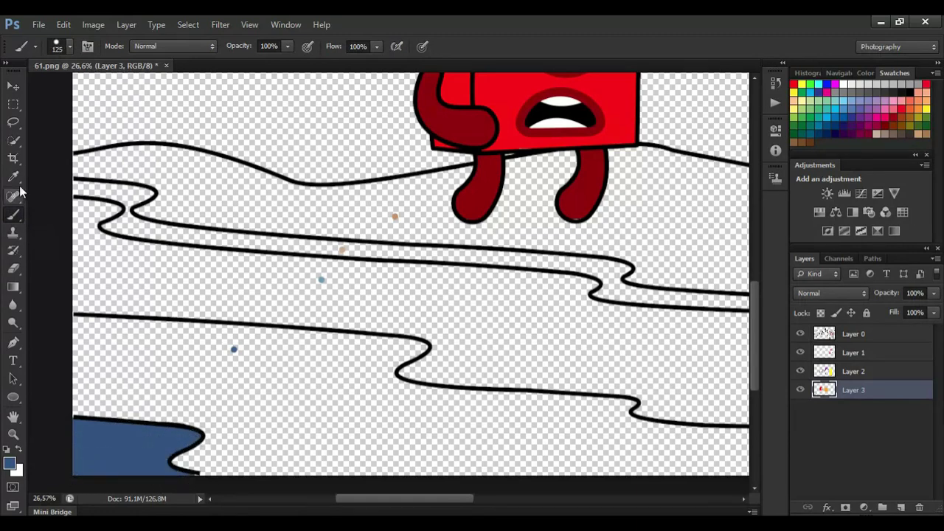
# Sample the medium blue dot and fill the wide water band around the dark blue corner patch.
pyautogui.keyDown('alt'); pyautogui.click(234, 349); pyautogui.keyUp('alt')
pyautogui.moveTo(74, 325); pyautogui.dragTo(405, 352)
pyautogui.moveTo(419, 392); pyautogui.dragTo(605, 406)
pyautogui.moveTo(670, 431); pyautogui.dragTo(747, 436)
pyautogui.moveTo(474, 501); pyautogui.dragTo(477, 501)
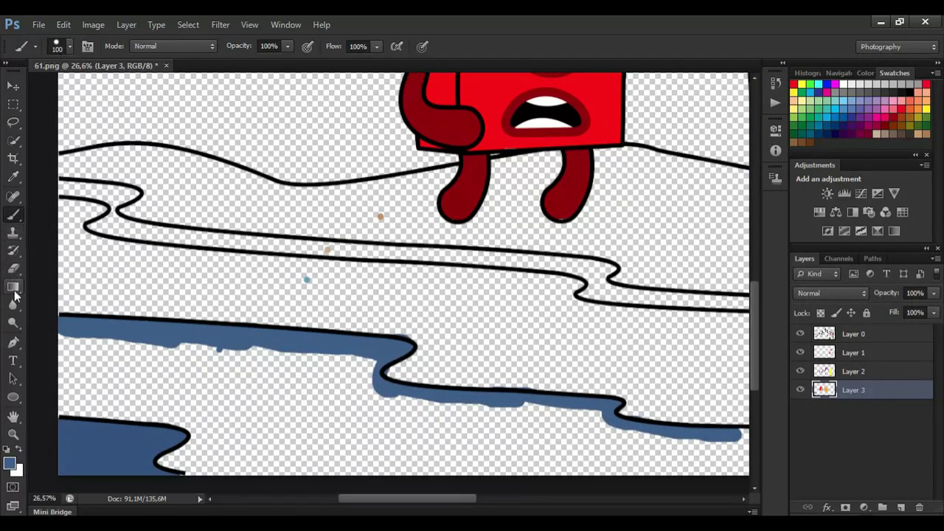
pyautogui.press(']')
pyautogui.moveTo(67, 328)
pyautogui.mouseDown()
pyautogui.moveTo(74, 409)
pyautogui.moveTo(196, 425)
pyautogui.mouseUp()
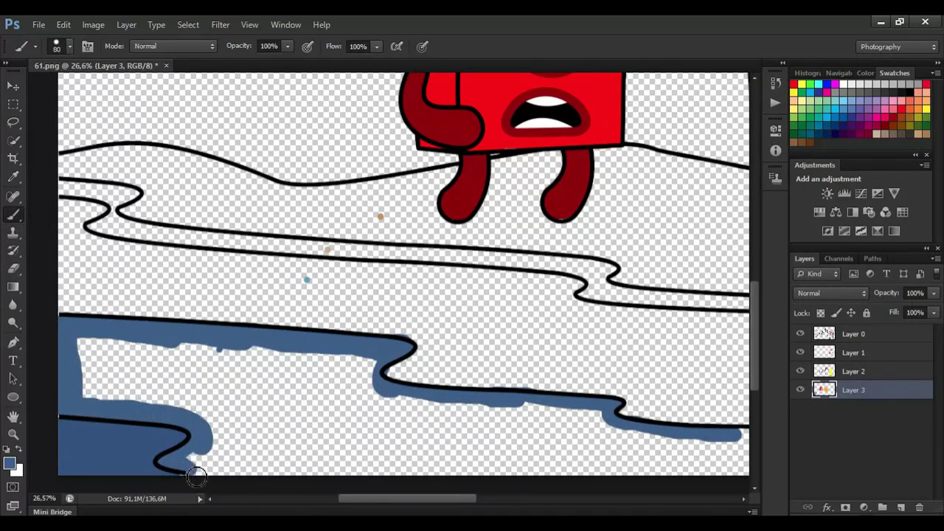
pyautogui.moveTo(206, 472)
pyautogui.mouseDown()
pyautogui.moveTo(217, 348)
pyautogui.moveTo(263, 379)
pyautogui.moveTo(377, 405)
pyautogui.moveTo(345, 467)
pyautogui.moveTo(572, 465)
pyautogui.moveTo(402, 414)
pyautogui.moveTo(644, 439)
pyautogui.moveTo(531, 458)
pyautogui.moveTo(738, 469)
pyautogui.mouseUp()
pyautogui.press(']')
# Sample the teal dot and fill the water band above the medium blue area.
pyautogui.scroll(1, 77, 216)
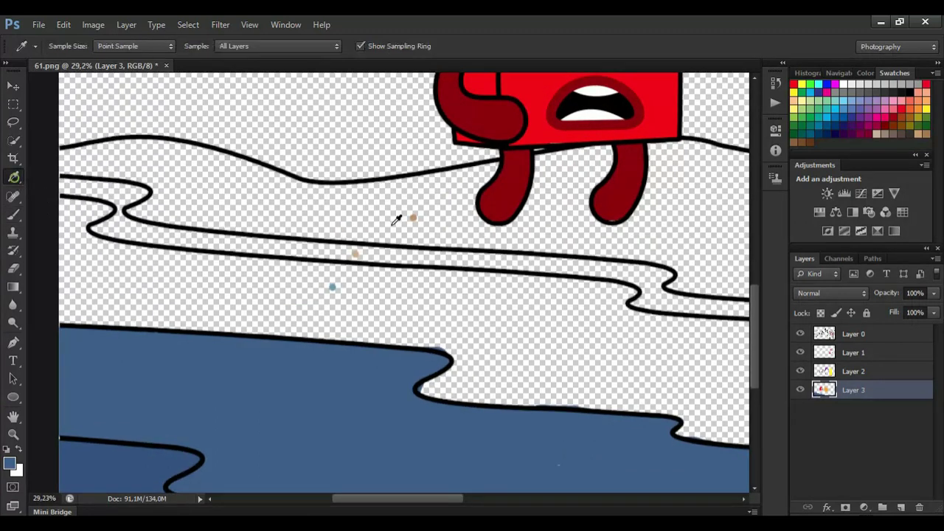
pyautogui.moveTo(89, 226)
pyautogui.mouseDown()
pyautogui.moveTo(213, 263)
pyautogui.moveTo(599, 291)
pyautogui.moveTo(751, 330)
pyautogui.mouseUp()
pyautogui.moveTo(70, 226)
pyautogui.mouseDown()
pyautogui.moveTo(72, 310)
pyautogui.moveTo(443, 338)
pyautogui.mouseUp()
pyautogui.moveTo(430, 390); pyautogui.dragTo(680, 407)
pyautogui.moveTo(97, 253)
pyautogui.mouseDown()
pyautogui.moveTo(221, 284)
pyautogui.moveTo(402, 295)
pyautogui.moveTo(446, 319)
pyautogui.moveTo(534, 292)
pyautogui.moveTo(464, 310)
pyautogui.moveTo(575, 388)
pyautogui.moveTo(642, 343)
pyautogui.moveTo(722, 419)
pyautogui.mouseUp()
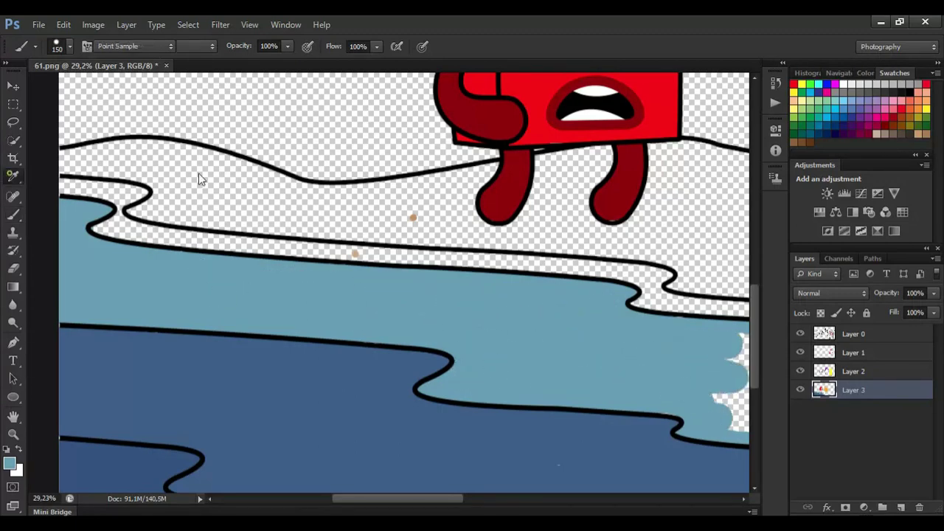
# Sample the light tan dot and fill the narrow wet-sand strip along the water's edge, beginning at the drawing's left side.
pyautogui.scroll(2, 58, 189)
pyautogui.press('[')
pyautogui.press('[')
pyautogui.press('[')
pyautogui.click(64, 186)
pyautogui.hotkey('ctrl', 'z')
pyautogui.keyDown('alt'); pyautogui.click(417, 269); pyautogui.keyUp('alt')
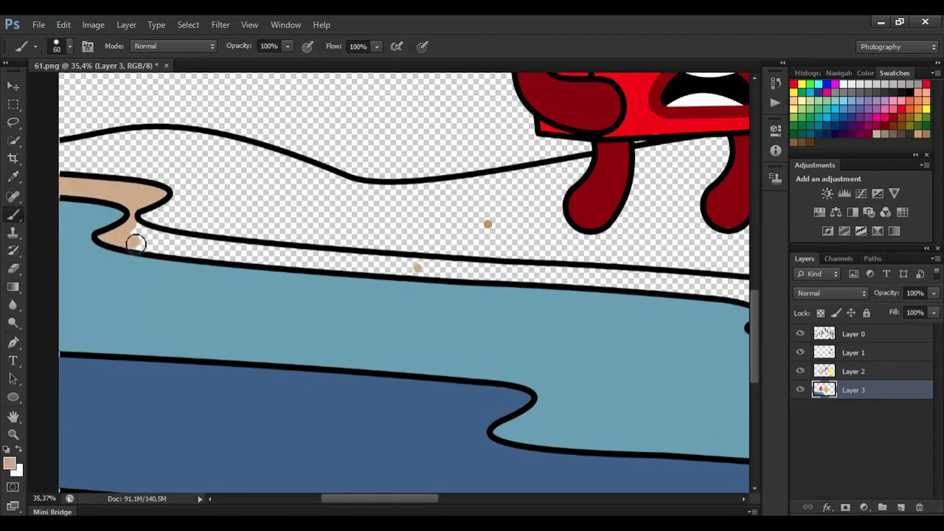
pyautogui.moveTo(179, 244); pyautogui.dragTo(402, 268)
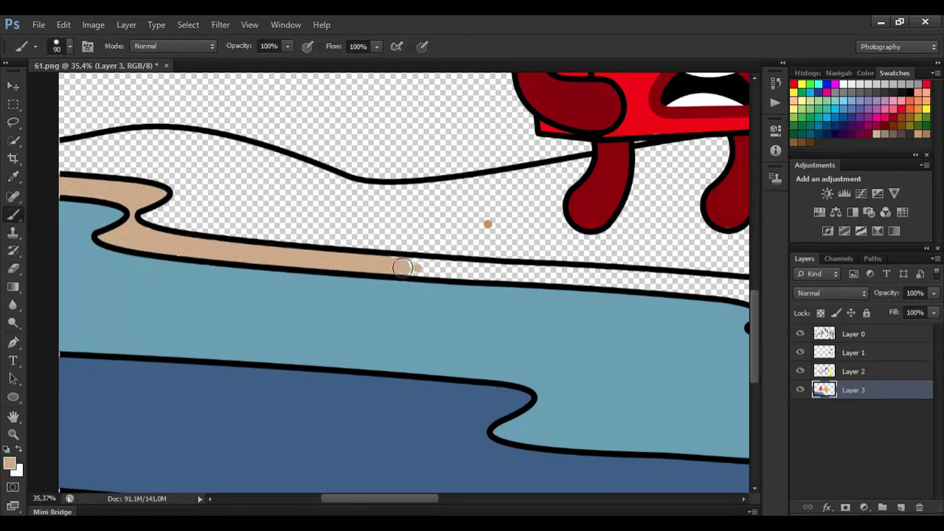
pyautogui.moveTo(463, 269); pyautogui.dragTo(742, 284)
# Sample the medium blue and teal water colors and fill the remaining gaps in their bands below the orange character.
pyautogui.moveTo(428, 498); pyautogui.dragTo(506, 502)
pyautogui.moveTo(755, 374); pyautogui.dragTo(756, 396)
pyautogui.moveTo(509, 501); pyautogui.dragTo(558, 514)
pyautogui.keyDown('alt'); pyautogui.click(131, 424); pyautogui.keyUp('alt')
pyautogui.moveTo(221, 417)
pyautogui.mouseDown()
pyautogui.moveTo(280, 414)
pyautogui.moveTo(344, 435)
pyautogui.moveTo(226, 428)
pyautogui.moveTo(328, 441)
pyautogui.mouseUp()
pyautogui.keyDown('alt'); pyautogui.click(129, 263); pyautogui.keyUp('alt')
pyautogui.moveTo(137, 262)
pyautogui.mouseDown()
pyautogui.moveTo(345, 263)
pyautogui.moveTo(352, 310)
pyautogui.moveTo(391, 394)
pyautogui.moveTo(583, 461)
pyautogui.moveTo(383, 461)
pyautogui.moveTo(346, 407)
pyautogui.moveTo(137, 373)
pyautogui.moveTo(280, 360)
pyautogui.moveTo(368, 280)
pyautogui.moveTo(305, 295)
pyautogui.mouseUp()
pyautogui.press(']')
pyautogui.press(']')
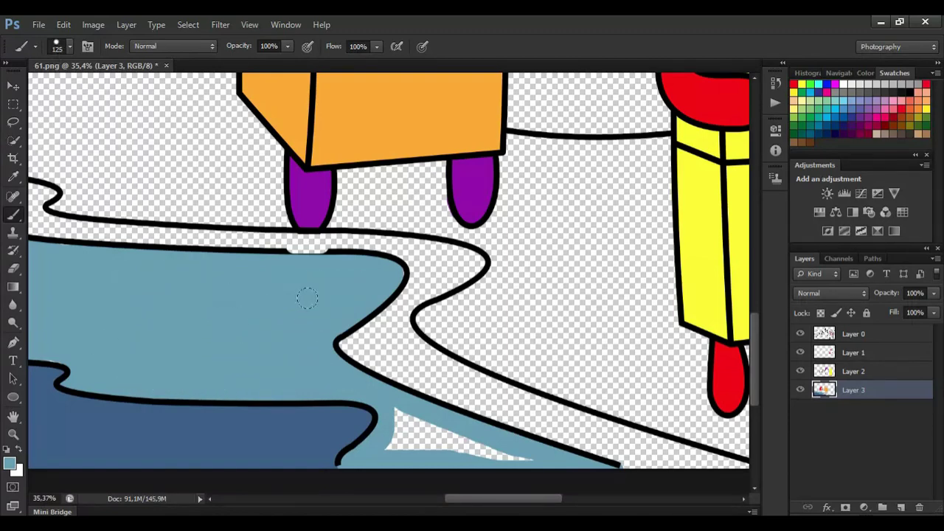
pyautogui.moveTo(399, 421); pyautogui.dragTo(411, 441)
# Sample the light tan again and fill the rest of the shoreline strip down to the drawing's lower edge.
pyautogui.moveTo(505, 498); pyautogui.dragTo(493, 498)
pyautogui.keyDown('alt'); pyautogui.click(66, 190); pyautogui.keyUp('alt')
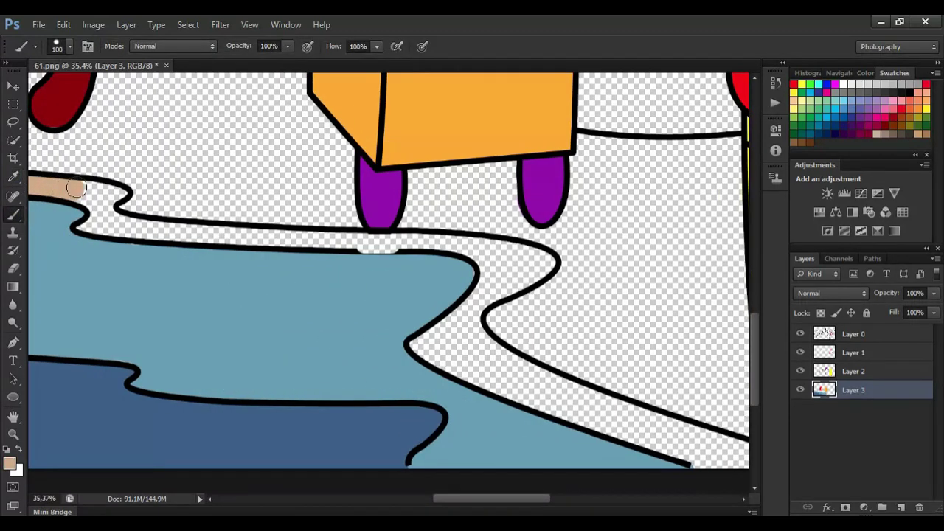
pyautogui.press(']')
pyautogui.moveTo(124, 229)
pyautogui.mouseDown()
pyautogui.moveTo(484, 251)
pyautogui.moveTo(515, 279)
pyautogui.mouseUp()
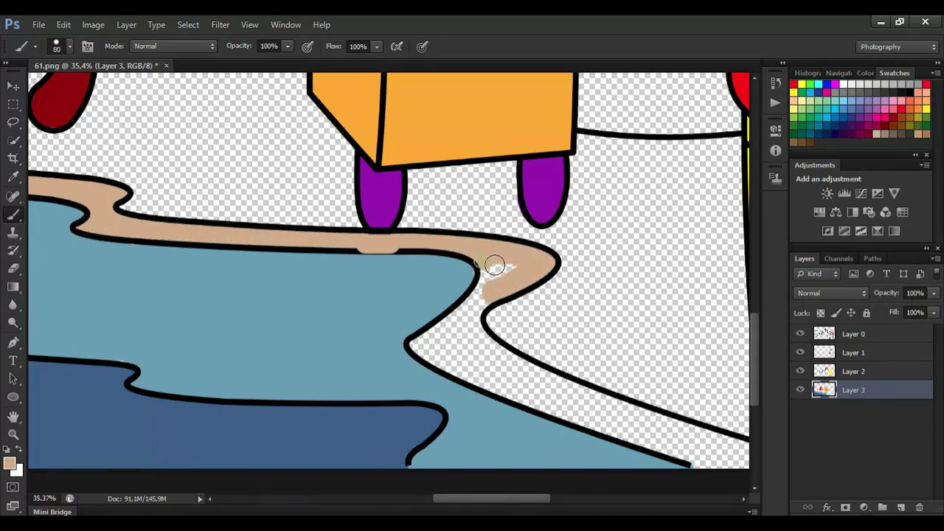
pyautogui.moveTo(453, 321)
pyautogui.mouseDown()
pyautogui.moveTo(460, 367)
pyautogui.moveTo(710, 465)
pyautogui.mouseUp()
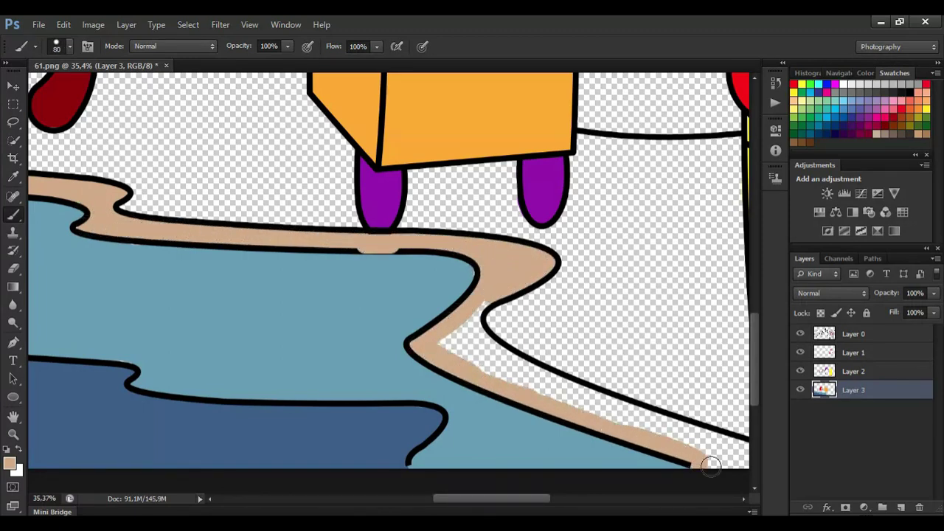
pyautogui.moveTo(476, 313)
pyautogui.mouseDown()
pyautogui.moveTo(591, 397)
pyautogui.moveTo(738, 450)
pyautogui.moveTo(514, 380)
pyautogui.moveTo(446, 329)
pyautogui.mouseUp()
pyautogui.hscroll(2, 545, 456)
pyautogui.scroll(-4, 649, 472)
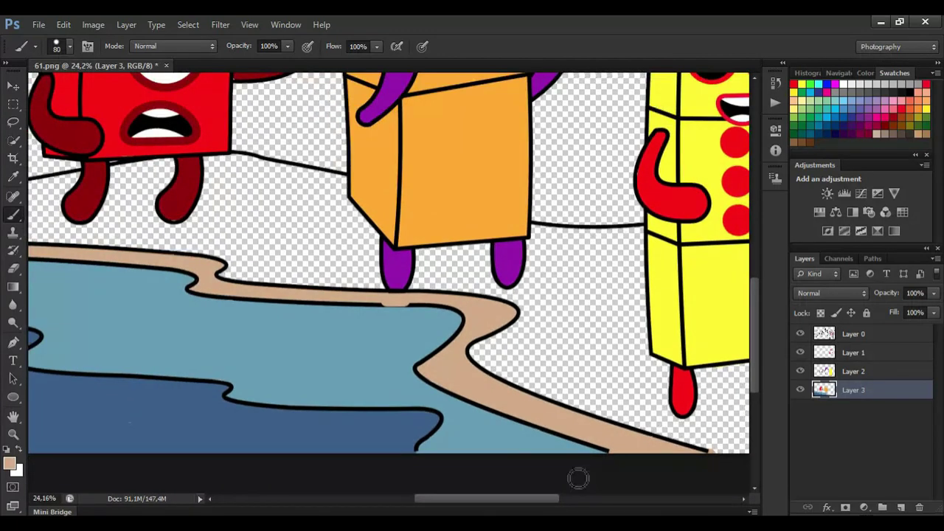
# Sample the darker tan dot and paint along the lower and upper edges of the sand around the red character.
pyautogui.click(14, 177)
pyautogui.moveTo(544, 498); pyautogui.dragTo(477, 498)
pyautogui.click(258, 217)
pyautogui.scroll(1, 752, 329)
pyautogui.press('b')
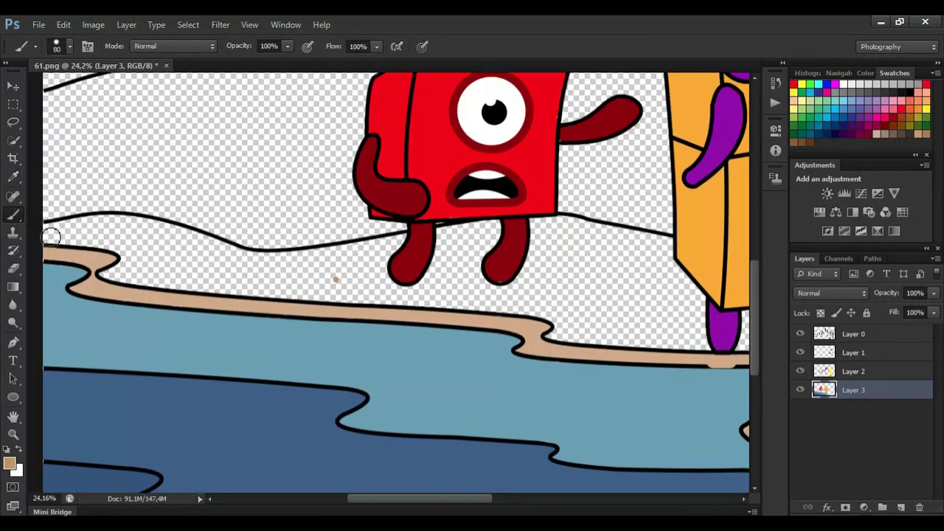
pyautogui.moveTo(152, 285)
pyautogui.mouseDown()
pyautogui.moveTo(513, 316)
pyautogui.moveTo(702, 349)
pyautogui.mouseUp()
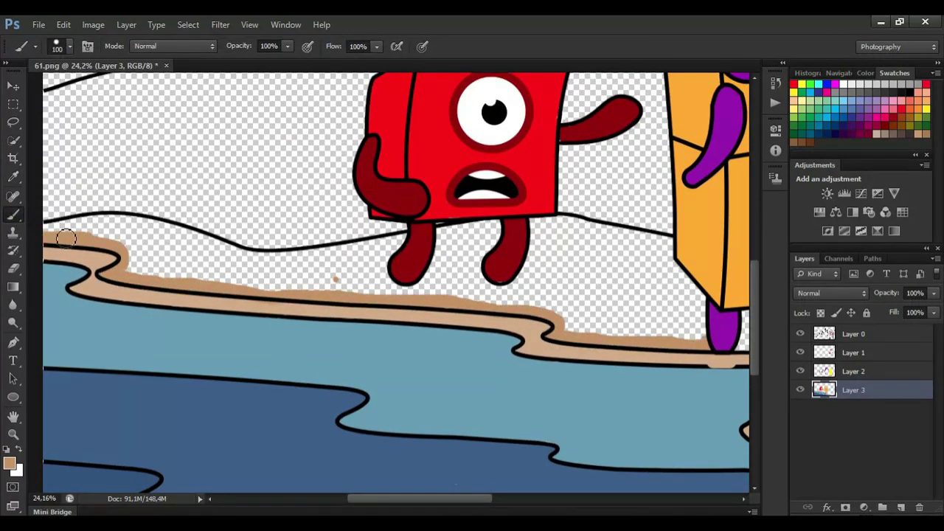
pyautogui.press(']')
pyautogui.press(']')
pyautogui.moveTo(72, 227)
pyautogui.mouseDown()
pyautogui.moveTo(180, 227)
pyautogui.moveTo(321, 251)
pyautogui.moveTo(540, 229)
pyautogui.moveTo(642, 238)
pyautogui.moveTo(679, 291)
pyautogui.mouseUp()
# Resample the darker tan and fill the interior of the sand area between the red and orange characters.
pyautogui.keyDown('alt'); pyautogui.click(670, 234); pyautogui.keyUp('alt')
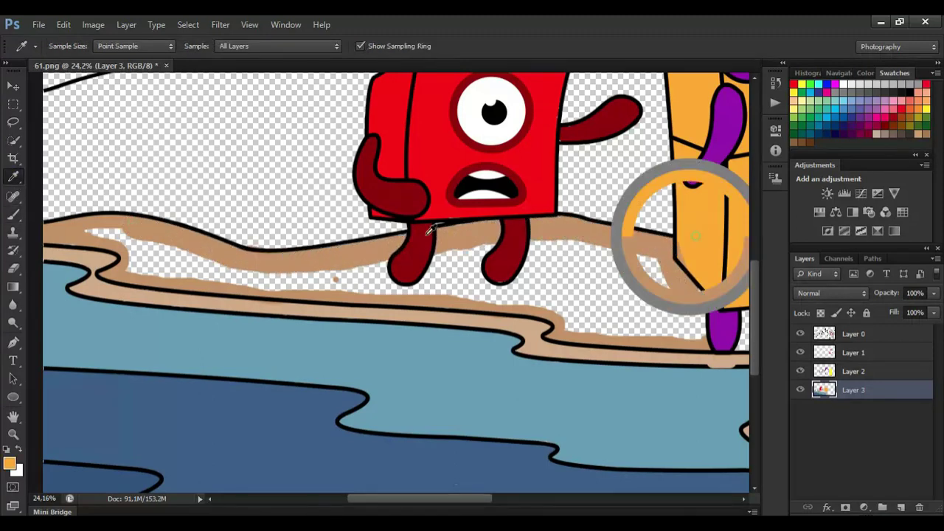
pyautogui.keyDown('alt'); pyautogui.click(118, 238); pyautogui.keyUp('alt')
pyautogui.moveTo(118, 237)
pyautogui.mouseDown()
pyautogui.moveTo(299, 278)
pyautogui.moveTo(354, 278)
pyautogui.moveTo(470, 251)
pyautogui.moveTo(509, 295)
pyautogui.moveTo(690, 333)
pyautogui.mouseUp()
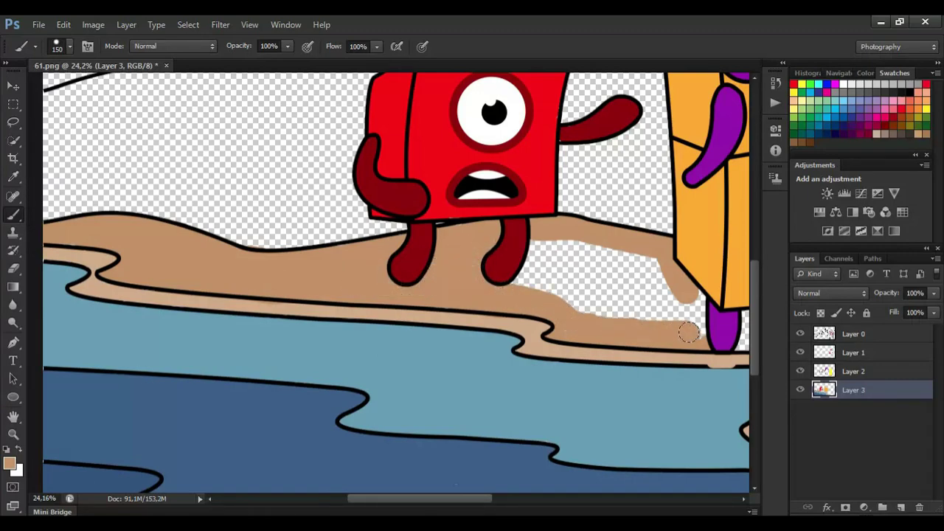
pyautogui.moveTo(692, 296)
pyautogui.mouseDown()
pyautogui.moveTo(599, 247)
pyautogui.moveTo(633, 278)
pyautogui.mouseUp()
pyautogui.scroll(-2, 291, 348)
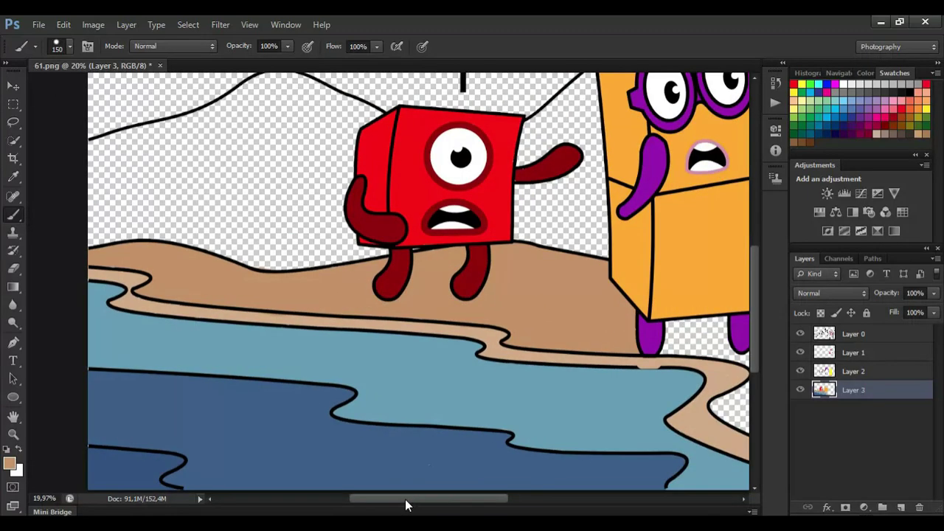
# Paint the darker tan around the orange character's feet, along the shoreline and horizon, and around the yellow character's lower body.
pyautogui.moveTo(406, 499); pyautogui.dragTo(493, 499)
pyautogui.scroll(2, 350, 359)
pyautogui.press('[')
pyautogui.press('[')
pyautogui.moveTo(276, 320); pyautogui.dragTo(276, 329)
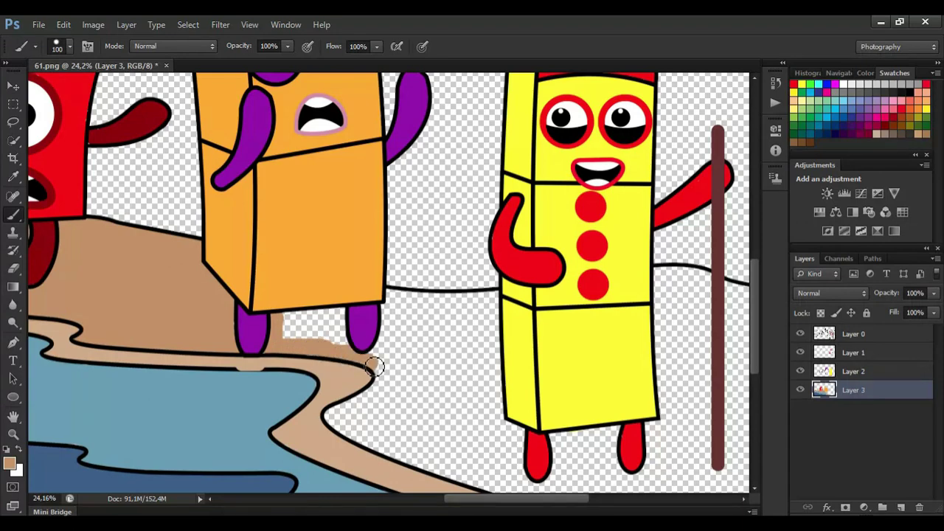
pyautogui.moveTo(336, 416)
pyautogui.mouseDown()
pyautogui.moveTo(490, 490)
pyautogui.moveTo(502, 434)
pyautogui.moveTo(746, 460)
pyautogui.mouseUp()
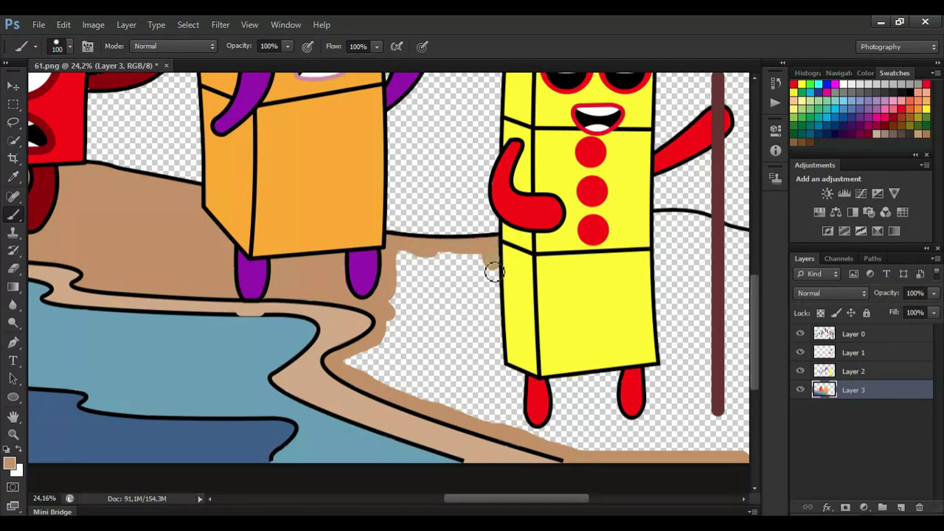
pyautogui.moveTo(493, 272); pyautogui.dragTo(497, 341)
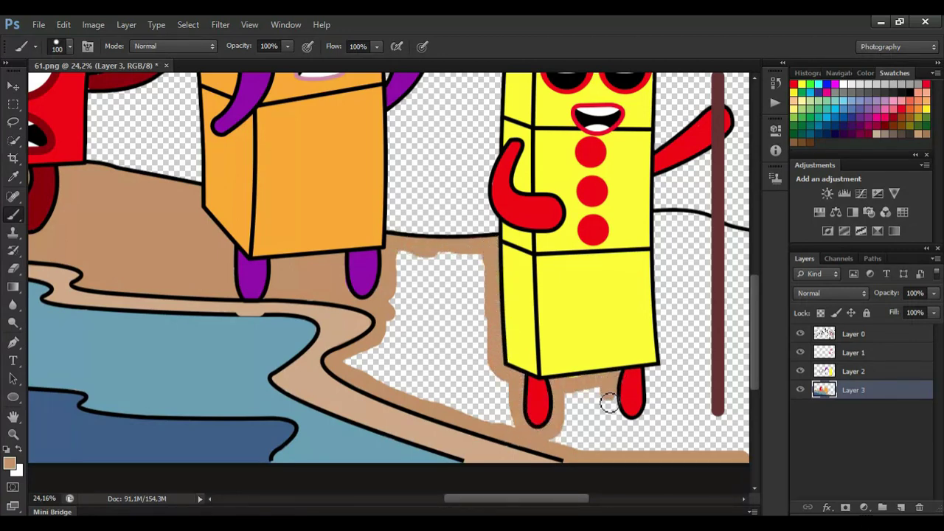
pyautogui.moveTo(608, 403)
pyautogui.mouseDown()
pyautogui.moveTo(662, 373)
pyautogui.moveTo(659, 268)
pyautogui.moveTo(733, 235)
pyautogui.mouseUp()
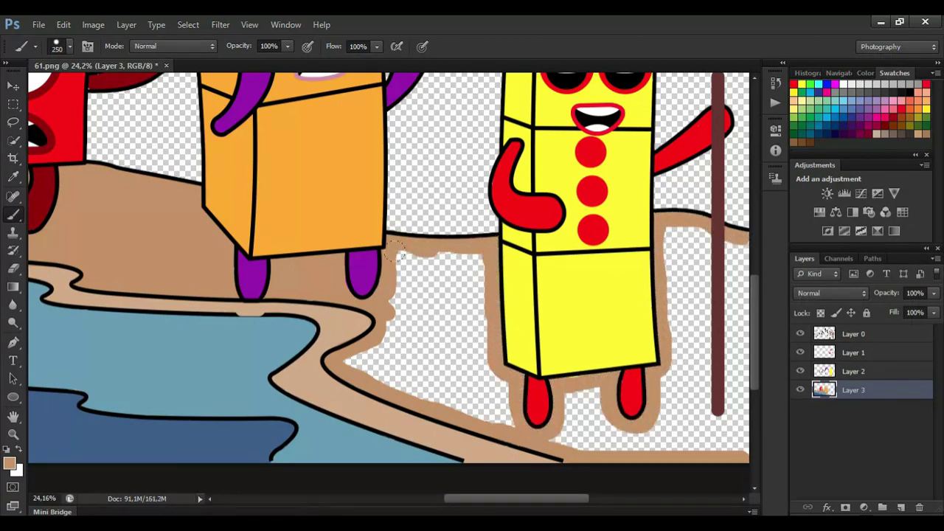
# Fill the remaining sand around the yellow character and the staff with the darker tan, using a larger brush.
pyautogui.moveTo(395, 255)
pyautogui.mouseDown()
pyautogui.moveTo(459, 295)
pyautogui.moveTo(397, 353)
pyautogui.moveTo(472, 387)
pyautogui.moveTo(581, 390)
pyautogui.moveTo(628, 439)
pyautogui.moveTo(675, 254)
pyautogui.moveTo(734, 424)
pyautogui.moveTo(714, 335)
pyautogui.mouseUp()
pyautogui.press('[')
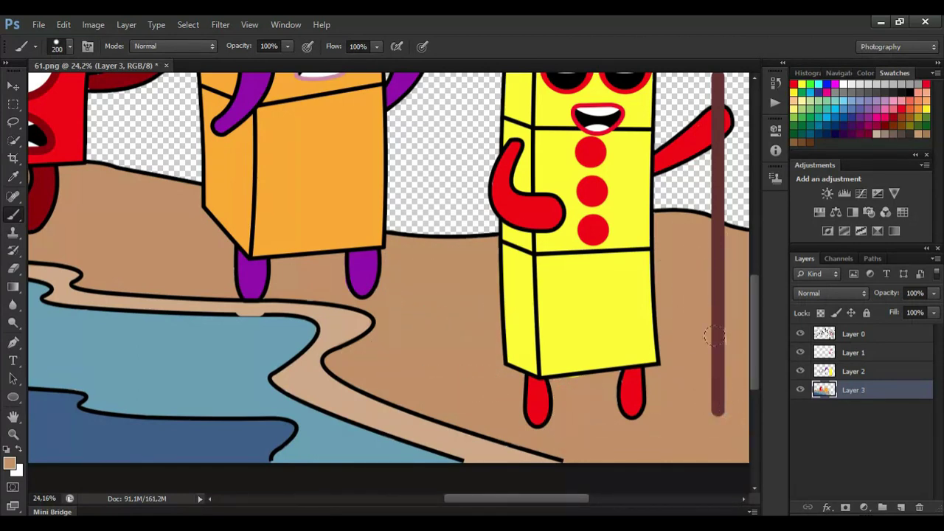
pyautogui.moveTo(544, 500); pyautogui.dragTo(563, 509)
pyautogui.moveTo(754, 346); pyautogui.dragTo(754, 349)
pyautogui.moveTo(657, 236)
pyautogui.mouseDown()
pyautogui.moveTo(718, 334)
pyautogui.moveTo(661, 447)
pyautogui.moveTo(687, 394)
pyautogui.mouseUp()
# Add a new layer beneath Layer 3, then enlarge the brush and undo a test dab on it.
pyautogui.hotkey('ctrl', '-')
pyautogui.click(901, 507)
pyautogui.moveTo(868, 391); pyautogui.dragTo(864, 447)
pyautogui.moveTo(754, 317); pyautogui.dragTo(754, 296)
pyautogui.press(']')
pyautogui.press(']')
pyautogui.press(']')
pyautogui.click(706, 311)
pyautogui.hotkey('ctrl', 'z')
# Choose a slightly softened bright green and paint all the hills behind the characters on Layer 4.
pyautogui.click(809, 83)
pyautogui.click(10, 464)
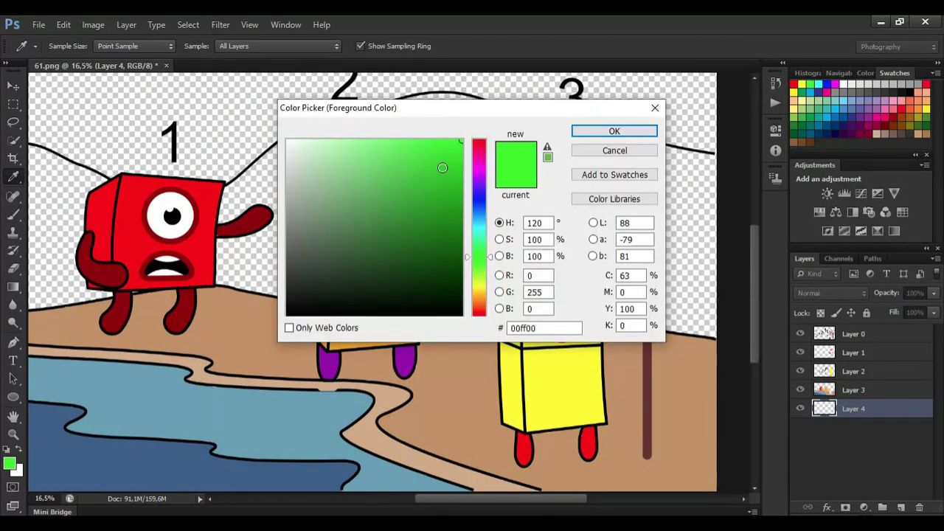
pyautogui.click(433, 150)
pyautogui.click(593, 134)
pyautogui.press('[')
pyautogui.press('[')
pyautogui.moveTo(697, 328)
pyautogui.mouseDown()
pyautogui.moveTo(708, 167)
pyautogui.moveTo(398, 108)
pyautogui.mouseUp()
pyautogui.moveTo(225, 255)
pyautogui.mouseDown()
pyautogui.moveTo(248, 274)
pyautogui.moveTo(289, 227)
pyautogui.moveTo(280, 182)
pyautogui.moveTo(517, 142)
pyautogui.moveTo(455, 187)
pyautogui.moveTo(486, 247)
pyautogui.moveTo(429, 319)
pyautogui.moveTo(558, 154)
pyautogui.moveTo(680, 281)
pyautogui.moveTo(617, 312)
pyautogui.moveTo(682, 255)
pyautogui.moveTo(587, 237)
pyautogui.moveTo(619, 189)
pyautogui.mouseUp()
pyautogui.hscroll(-5, 618, 188)
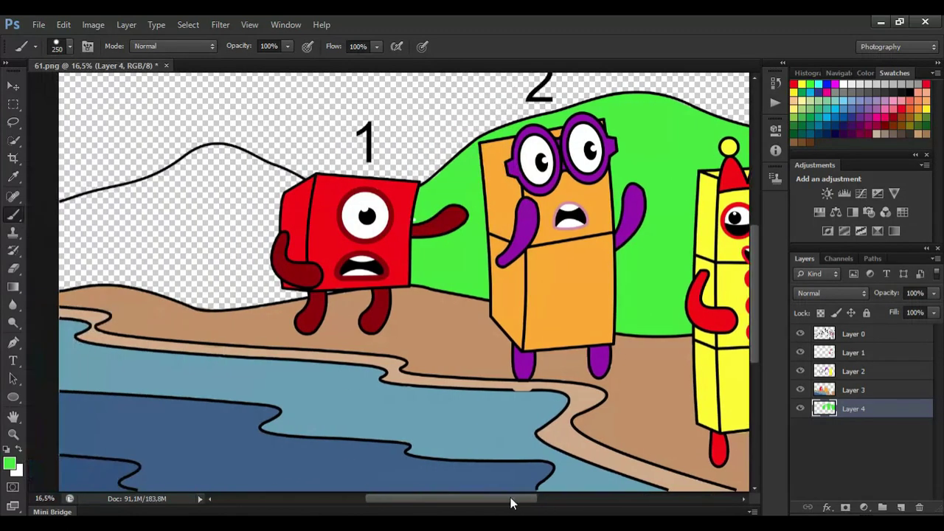
pyautogui.moveTo(220, 156)
pyautogui.mouseDown()
pyautogui.moveTo(115, 211)
pyautogui.moveTo(87, 284)
pyautogui.moveTo(288, 284)
pyautogui.moveTo(109, 247)
pyautogui.moveTo(154, 203)
pyautogui.moveTo(251, 181)
pyautogui.mouseUp()
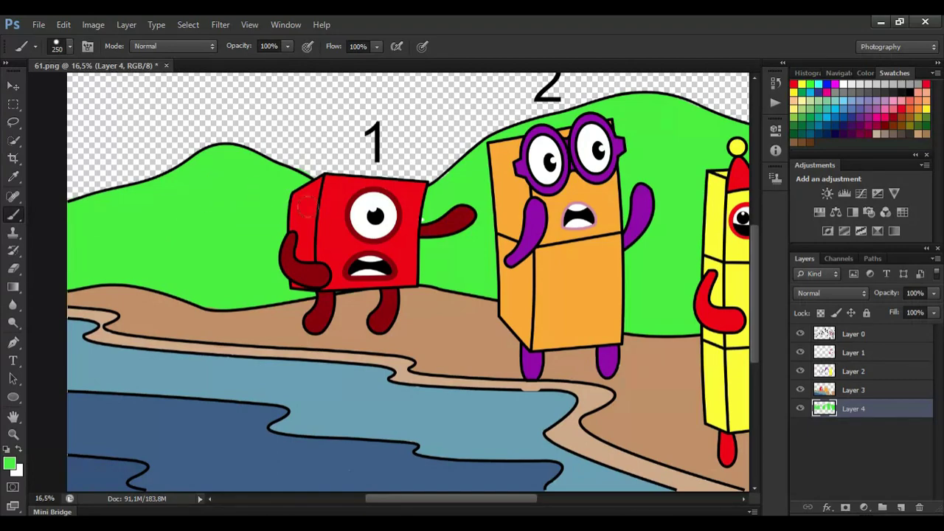
# Choose a pale sky blue as the foreground color and add a new layer beneath Layer 4.
pyautogui.scroll(-2, 440, 233)
pyautogui.click(845, 100)
pyautogui.click(10, 463)
pyautogui.click(354, 145)
pyautogui.click(614, 131)
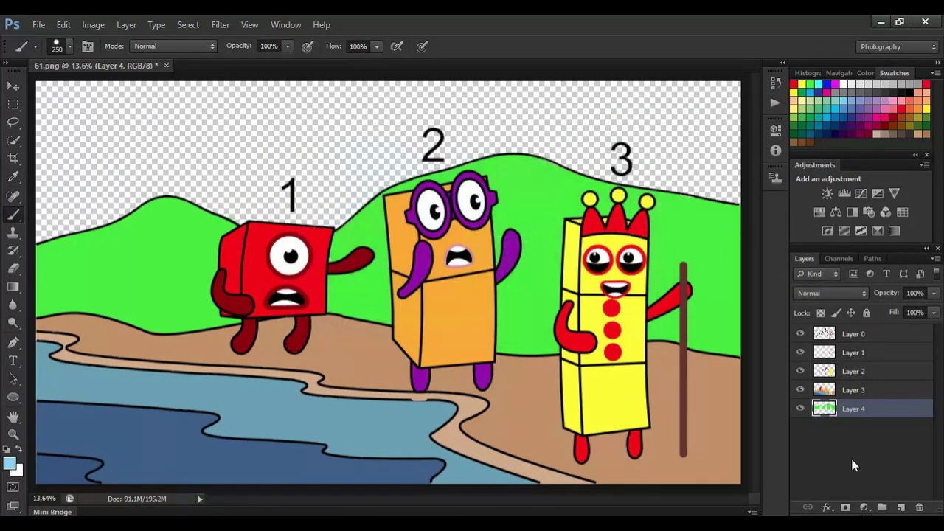
pyautogui.click(901, 507)
pyautogui.moveTo(854, 409); pyautogui.dragTo(854, 436)
# Dab large round pale blue clouds along the hilltops on Layer 5, using a brush of 700 to 1000 pixels.
pyautogui.press(']')
pyautogui.press(']')
pyautogui.press(']')
pyautogui.press(']')
pyautogui.press(']')
pyautogui.press(']')
pyautogui.press(']')
pyautogui.moveTo(720, 184); pyautogui.dragTo(624, 126)
pyautogui.click(657, 157)
pyautogui.click(587, 190)
pyautogui.click(536, 164)
pyautogui.click(486, 138)
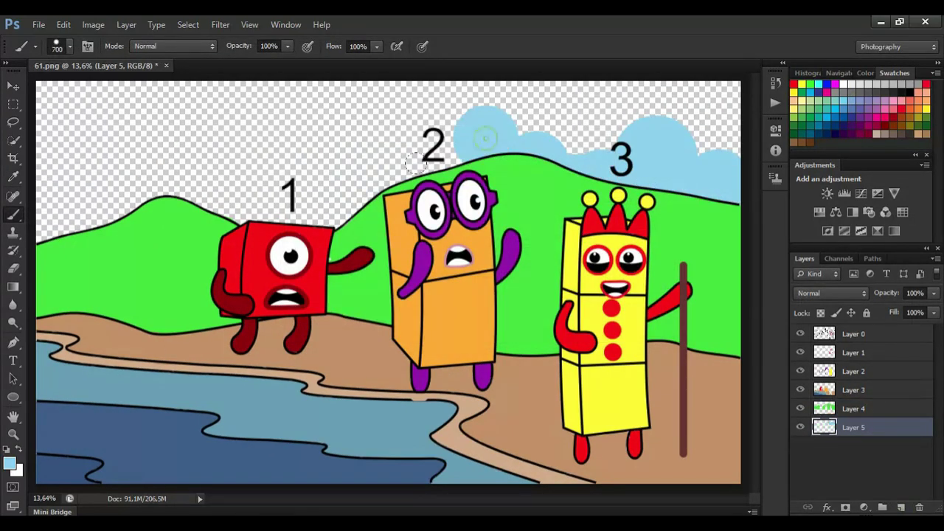
pyautogui.click(438, 184)
pyautogui.click(384, 171)
pyautogui.click(211, 203)
pyautogui.click(64, 234)
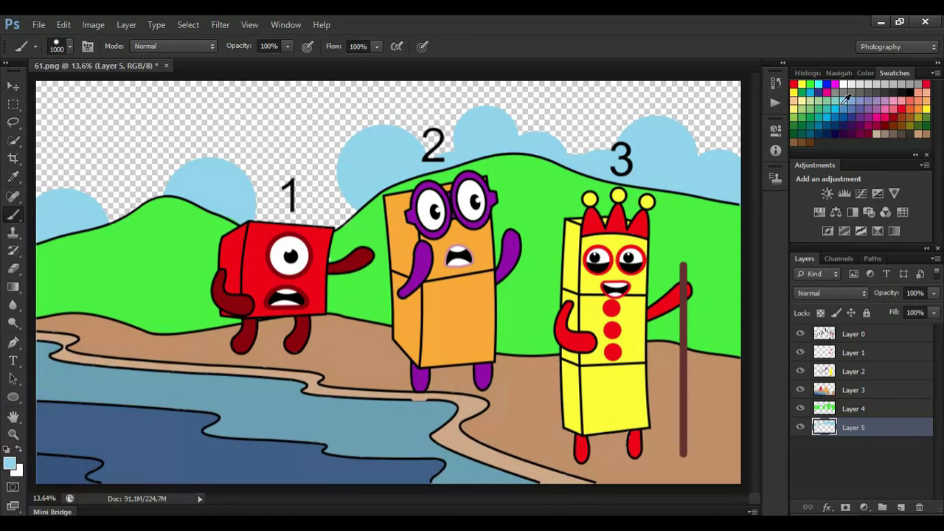
# Pick a light blue swatch, add a new layer beneath Layer 5, and fill the whole sky on it.
pyautogui.click(845, 100)
pyautogui.click(901, 508)
pyautogui.moveTo(886, 428); pyautogui.dragTo(882, 469)
pyautogui.moveTo(712, 110)
pyautogui.mouseDown()
pyautogui.moveTo(391, 107)
pyautogui.moveTo(235, 174)
pyautogui.moveTo(413, 147)
pyautogui.mouseUp()
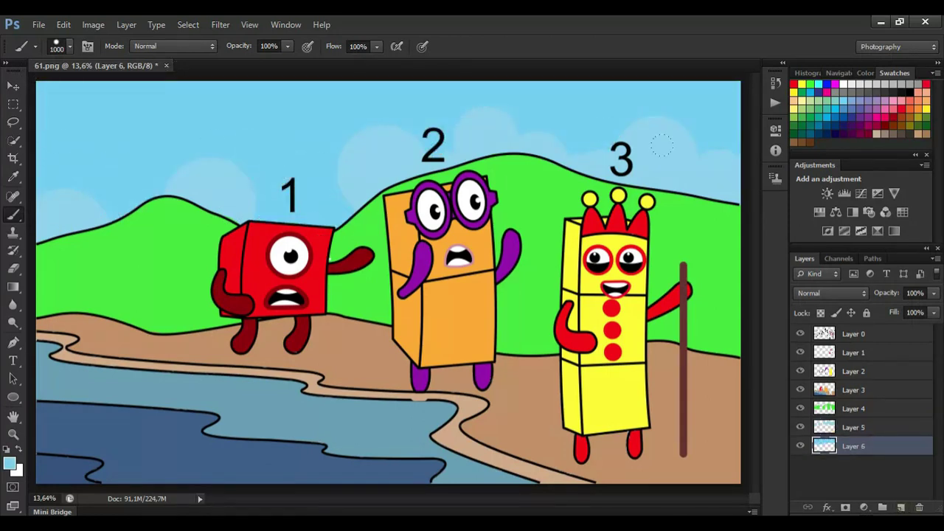
pyautogui.moveTo(329, 62); pyautogui.dragTo(326, 63)
# Switch to a soft brush with a near-white blue and paint hazy highlights across the sky on Layer 6.
pyautogui.click(70, 46)
pyautogui.click(30, 154)
pyautogui.click(9, 463)
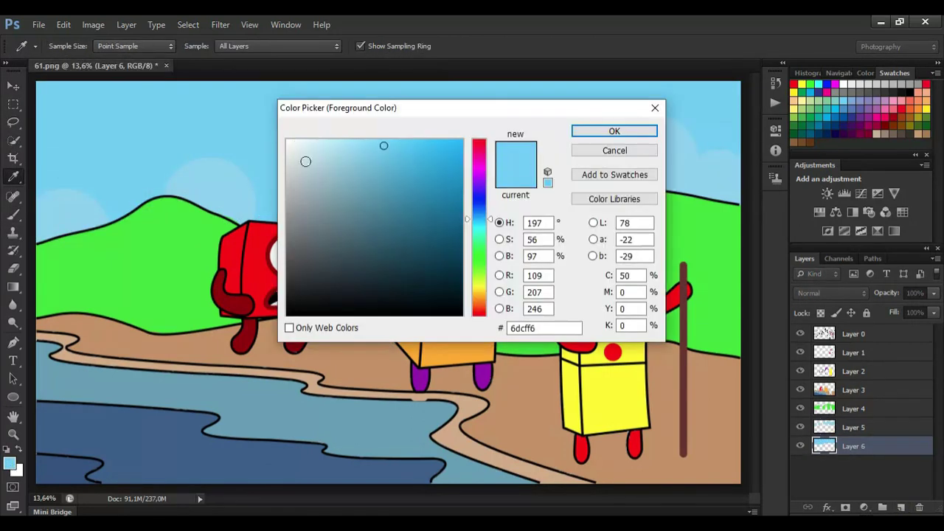
pyautogui.click(305, 160)
pyautogui.click(614, 130)
pyautogui.moveTo(76, 196)
pyautogui.mouseDown()
pyautogui.moveTo(127, 194)
pyautogui.moveTo(163, 173)
pyautogui.mouseUp()
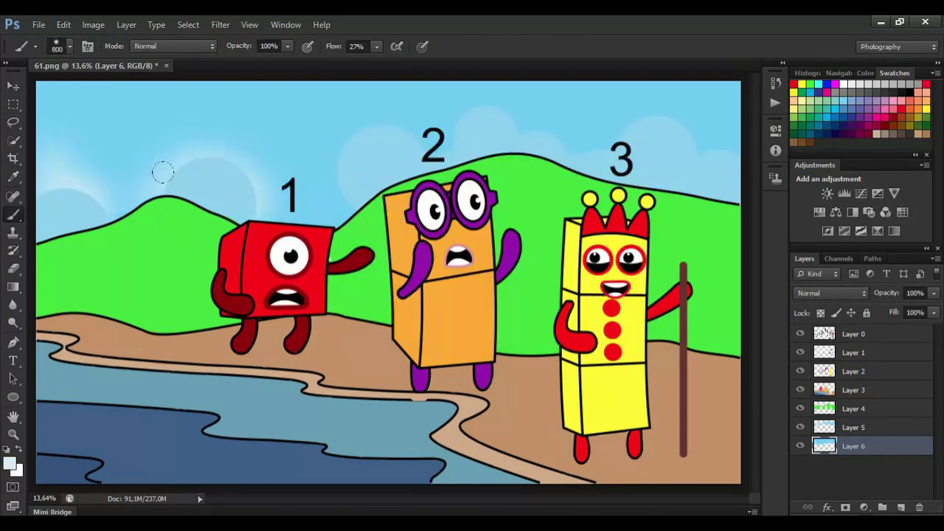
pyautogui.moveTo(107, 214)
pyautogui.mouseDown()
pyautogui.moveTo(339, 169)
pyautogui.moveTo(436, 120)
pyautogui.moveTo(716, 147)
pyautogui.moveTo(605, 87)
pyautogui.moveTo(67, 70)
pyautogui.mouseUp()
pyautogui.moveTo(495, 109)
pyautogui.mouseDown()
pyautogui.moveTo(148, 146)
pyautogui.moveTo(76, 163)
pyautogui.mouseUp()
# Mix a dark green from the sampled hill color and paint soft shading along the hills' edges on Layer 4.
pyautogui.click(13, 179)
pyautogui.click(50, 267)
pyautogui.click(10, 465)
pyautogui.click(409, 247)
pyautogui.click(633, 121)
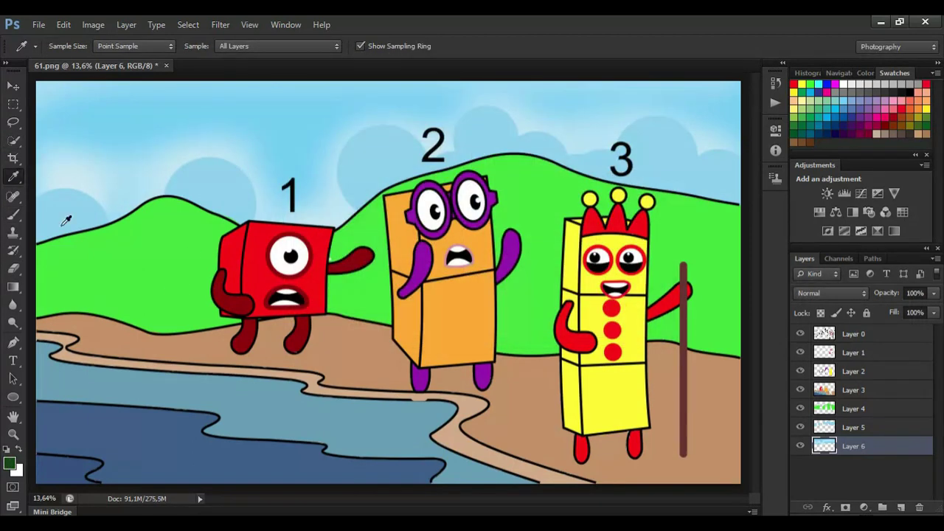
pyautogui.click(14, 214)
pyautogui.click(853, 408)
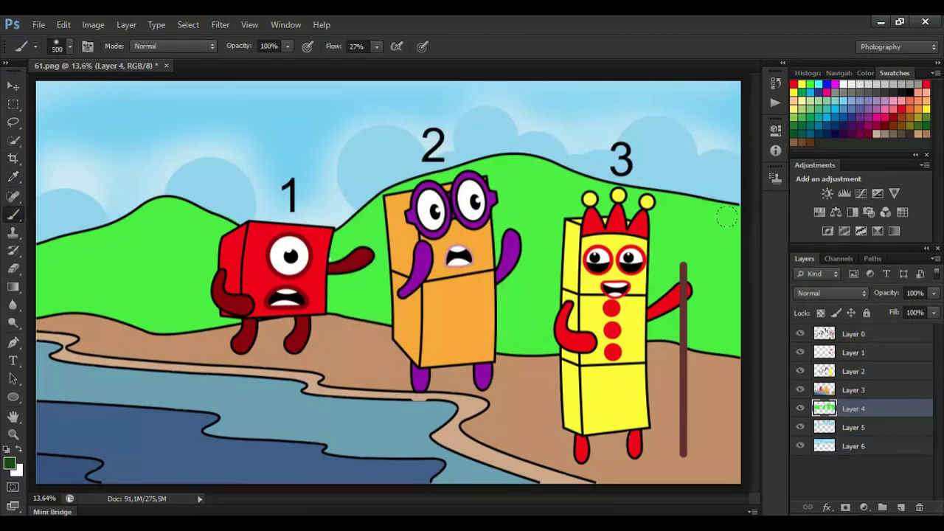
pyautogui.moveTo(727, 215)
pyautogui.mouseDown()
pyautogui.moveTo(458, 166)
pyautogui.moveTo(359, 217)
pyautogui.moveTo(207, 218)
pyautogui.moveTo(75, 240)
pyautogui.moveTo(90, 309)
pyautogui.moveTo(485, 340)
pyautogui.moveTo(738, 344)
pyautogui.mouseUp()
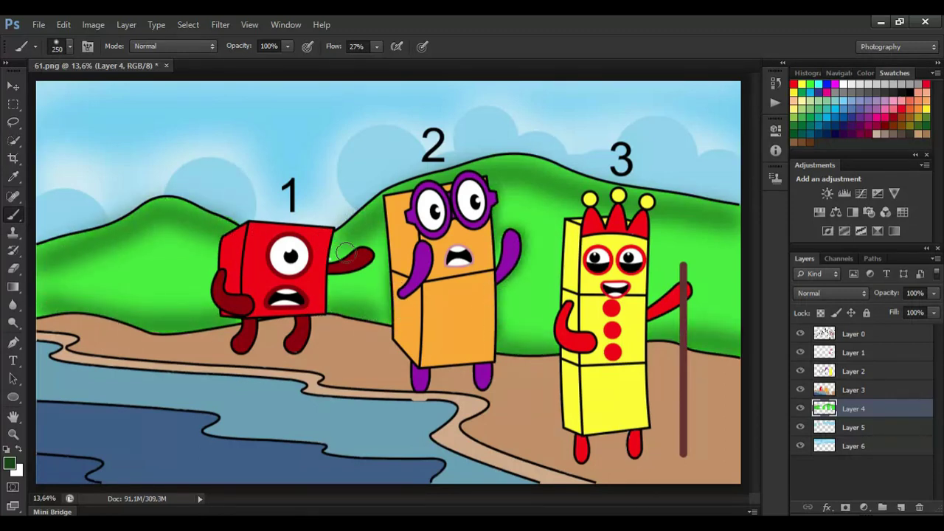
# Mix a darker brown from the sampled sand color and paint soft shadows under the characters' feet on Layer 3.
pyautogui.click(13, 177)
pyautogui.click(111, 338)
pyautogui.click(13, 215)
pyautogui.click(10, 463)
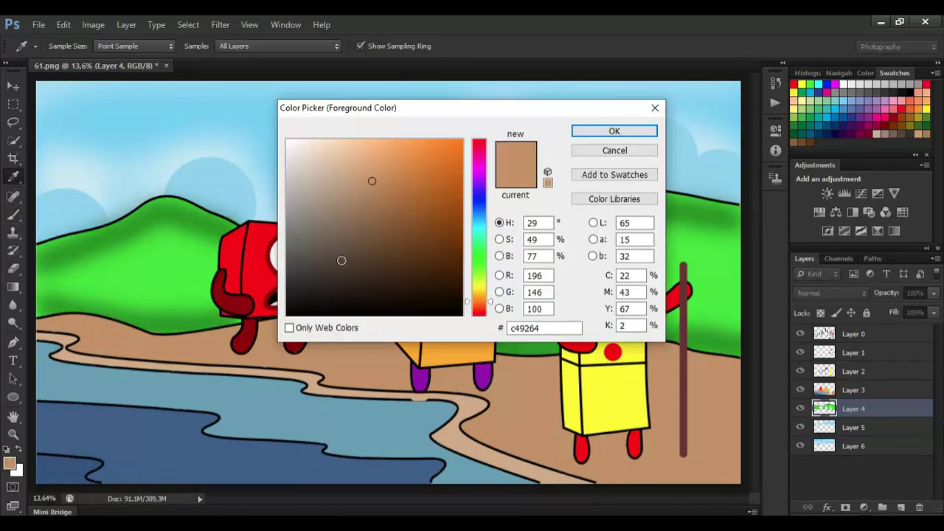
pyautogui.click(395, 214)
pyautogui.click(614, 131)
pyautogui.click(853, 391)
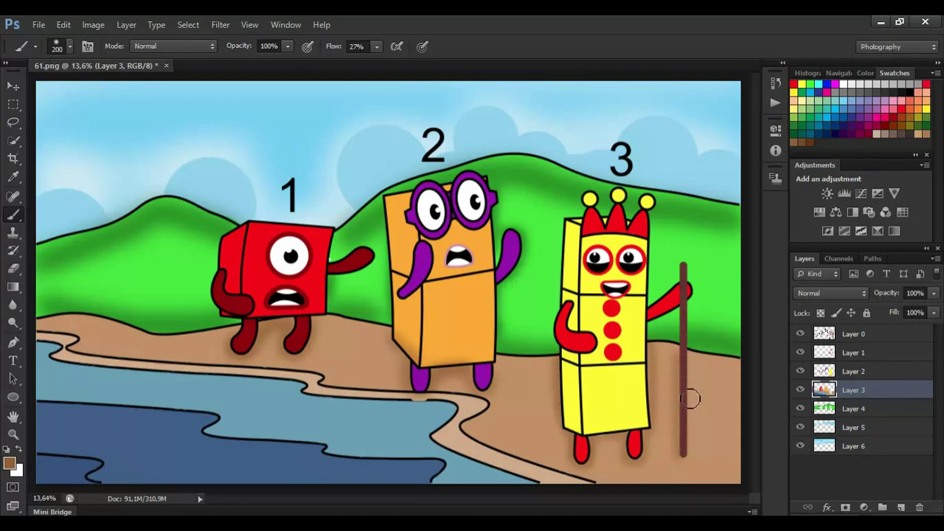
pyautogui.press(']')
pyautogui.press(']')
pyautogui.press(']')
pyautogui.press(']')
pyautogui.moveTo(588, 460); pyautogui.dragTo(637, 459)
pyautogui.moveTo(487, 388); pyautogui.dragTo(428, 389)
pyautogui.moveTo(295, 357); pyautogui.dragTo(237, 359)
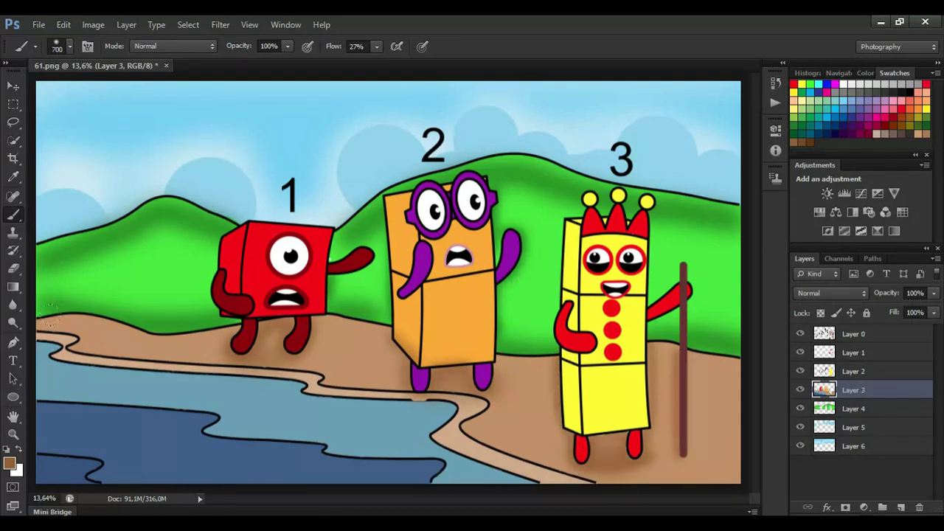
# Reduce the brush size and shade the sand along the shoreline and near the drawing's right edge with the darker brown.
pyautogui.press('[')
pyautogui.press('[')
pyautogui.press('[')
pyautogui.moveTo(41, 327)
pyautogui.mouseDown()
pyautogui.moveTo(479, 399)
pyautogui.moveTo(602, 476)
pyautogui.mouseUp()
pyautogui.moveTo(736, 374); pyautogui.dragTo(725, 370)
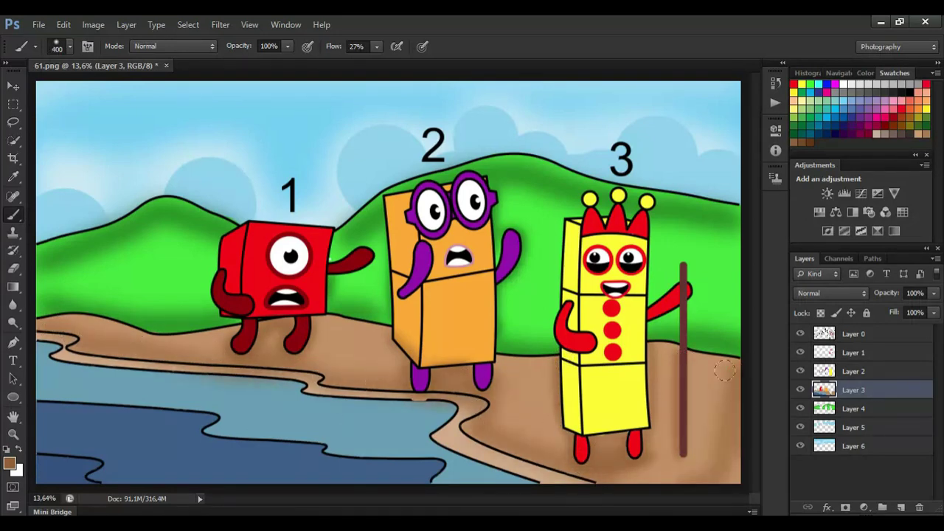
# Mix a pale blue from the sampled water color and paint soft highlights along the water bands on Layer 3.
pyautogui.click(13, 177)
pyautogui.click(126, 419)
pyautogui.click(133, 389)
pyautogui.click(10, 464)
pyautogui.click(332, 155)
pyautogui.click(615, 130)
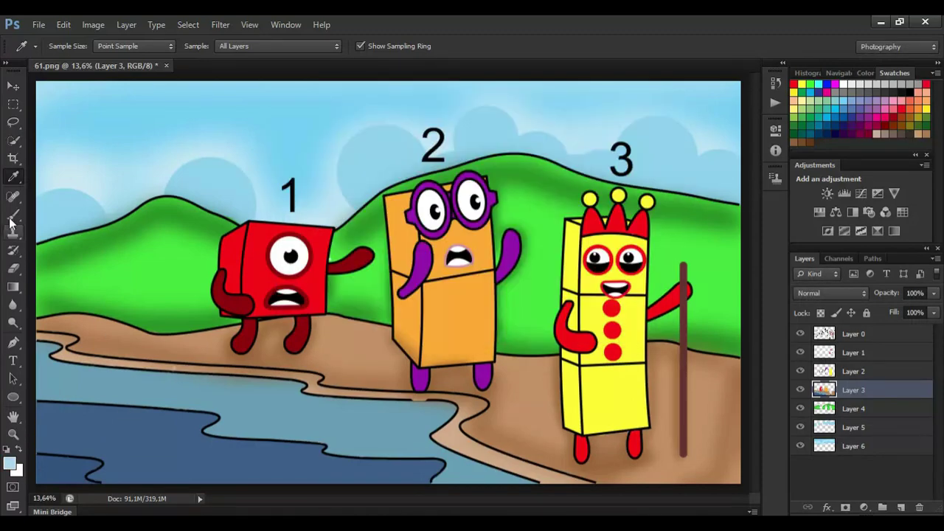
pyautogui.click(13, 215)
pyautogui.click(854, 428)
pyautogui.hotkey('alt', ']')
pyautogui.hotkey('alt', ']')
pyautogui.moveTo(52, 403)
pyautogui.mouseDown()
pyautogui.moveTo(199, 414)
pyautogui.moveTo(446, 476)
pyautogui.mouseUp()
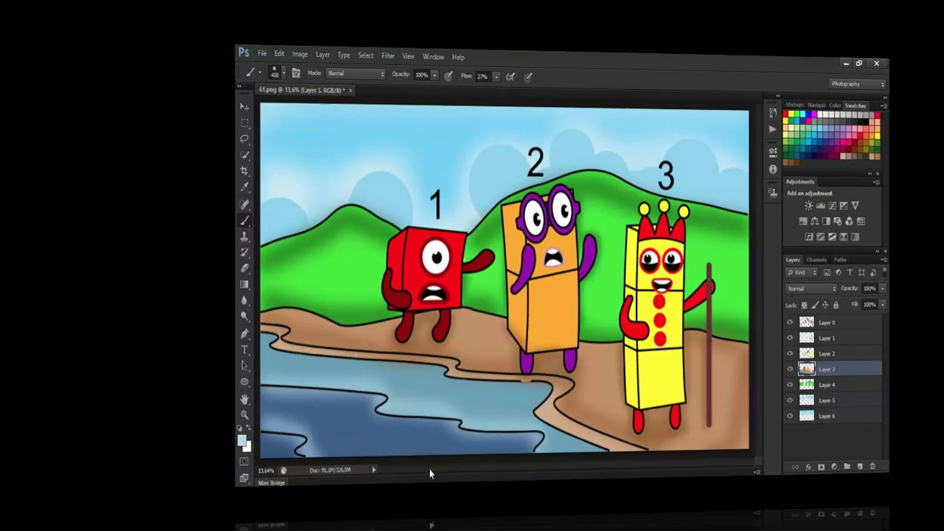